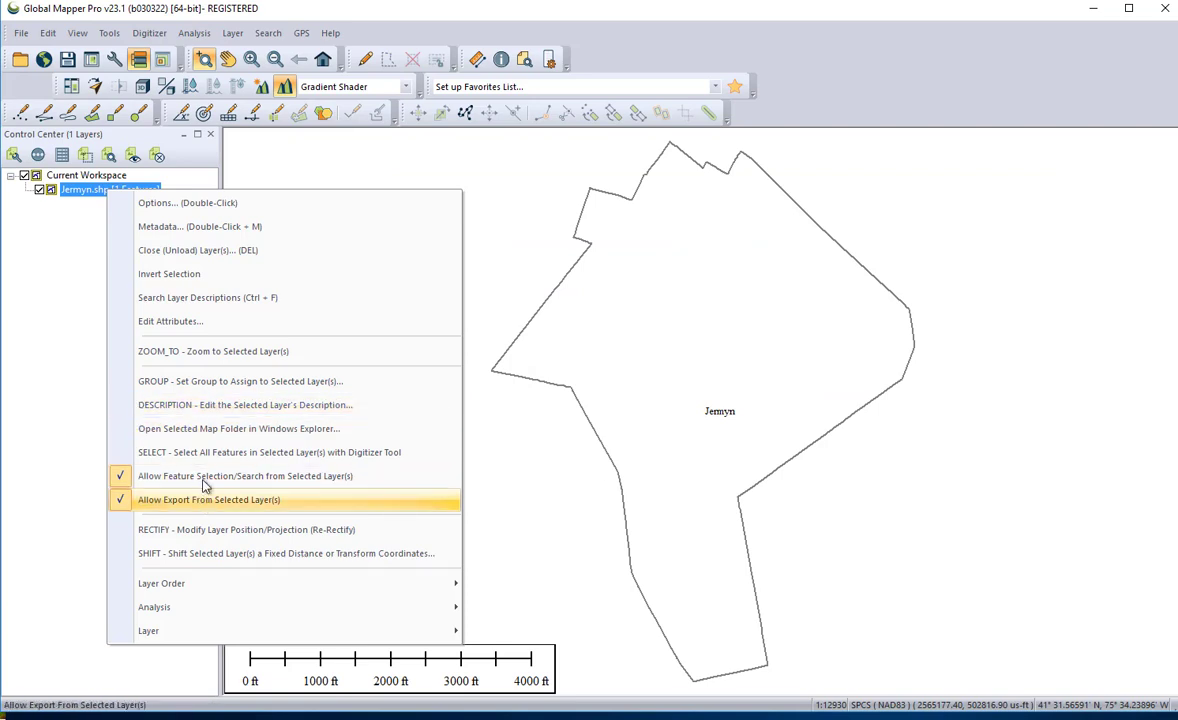
{"action": "left_click", "coordinate": [512, 205]}
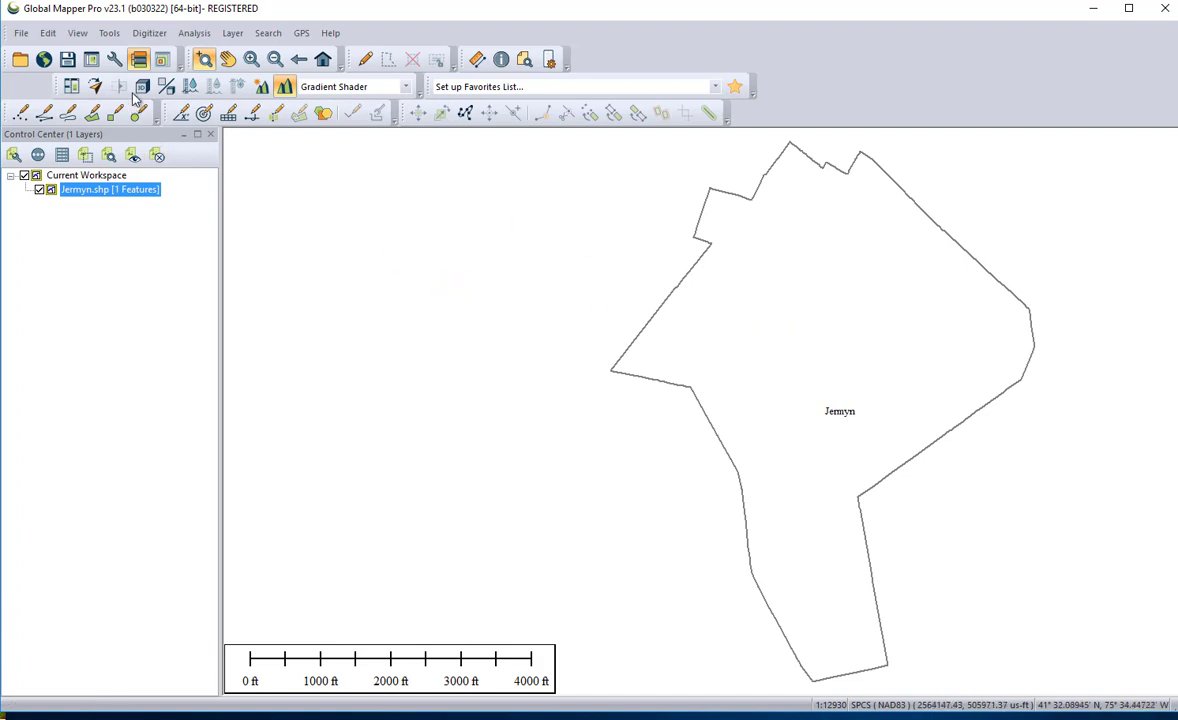
{"action": "left_click", "coordinate": [228, 59]}
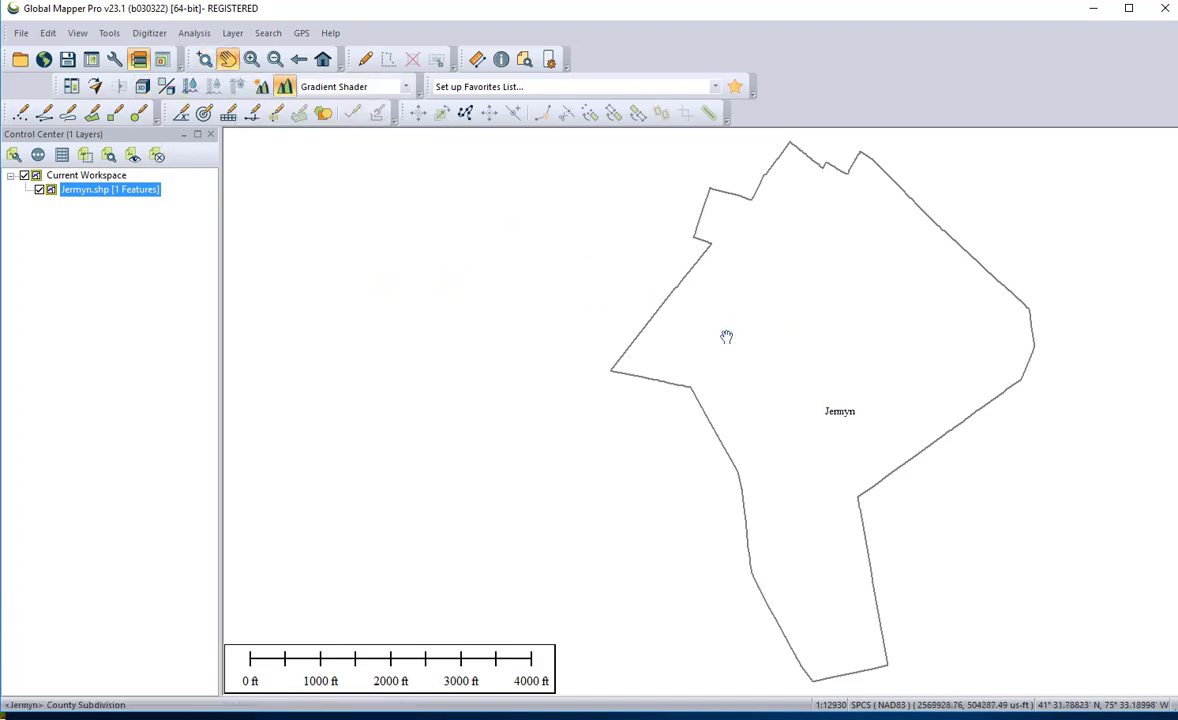
{"action": "left_click_drag", "start_coordinate": [755, 354], "coordinate": [607, 358]}
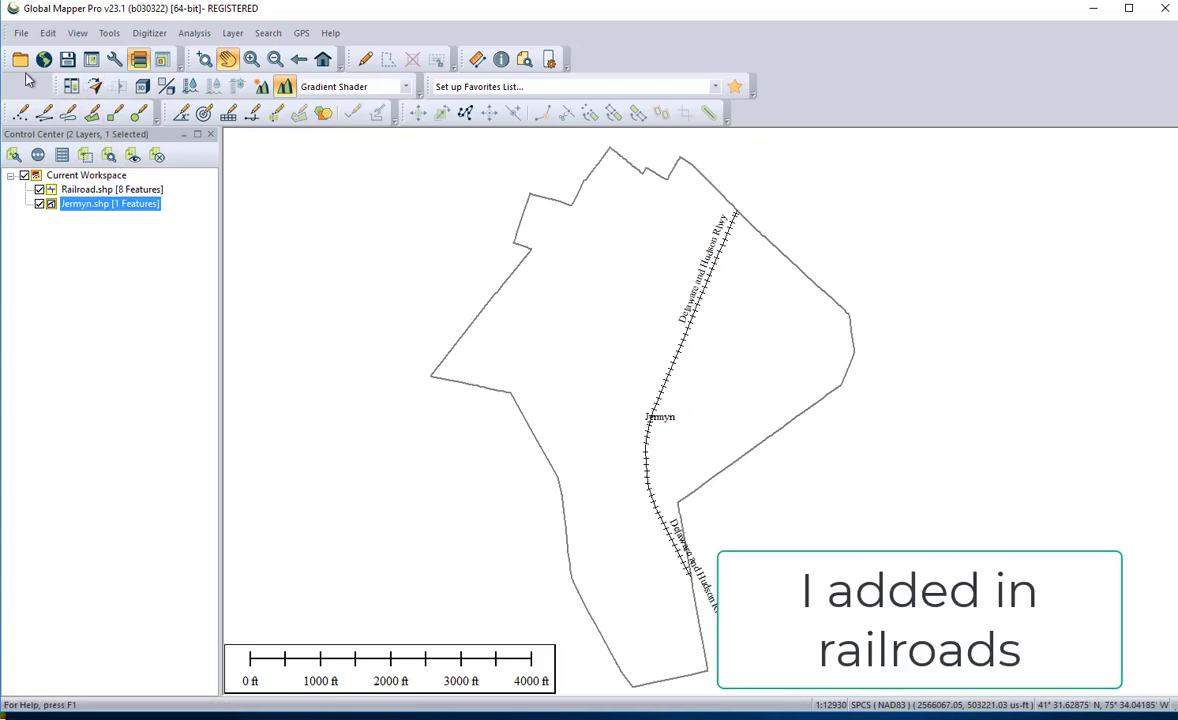
Search the DATA folder for "gibson" and open the GibsonburgLackawanna JPG with the Manually Rectify Image option
{"action": "left_click", "coordinate": [19, 33]}
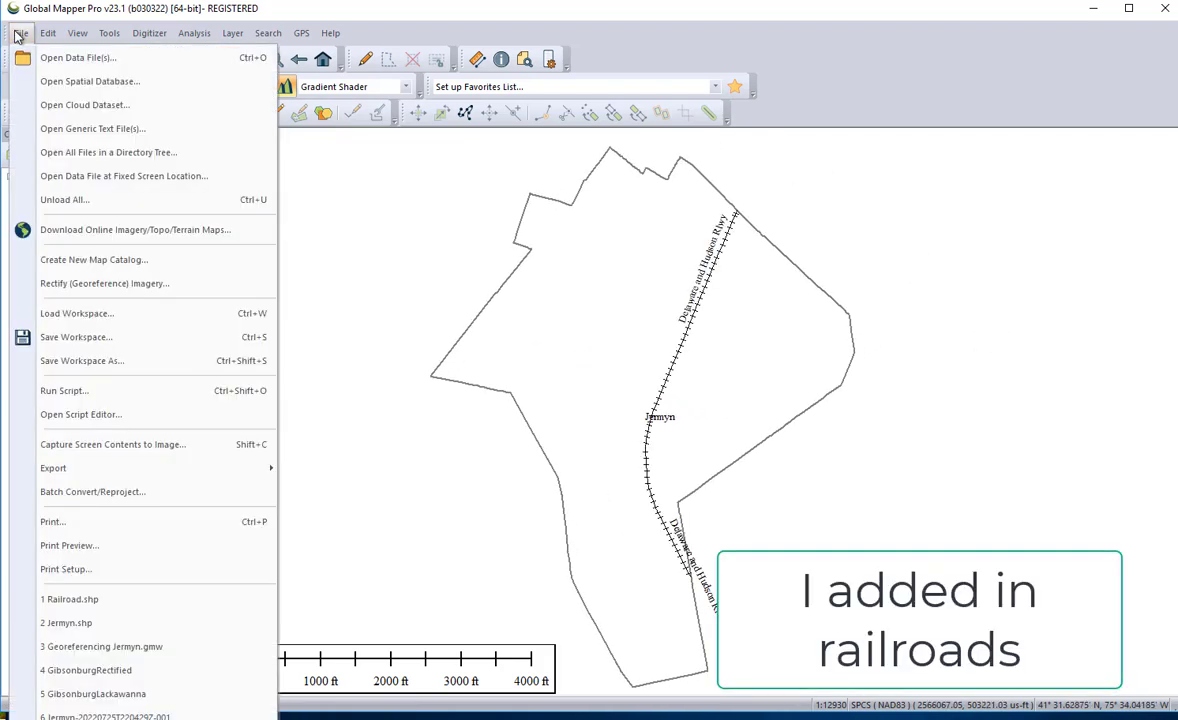
{"action": "left_click", "coordinate": [55, 57]}
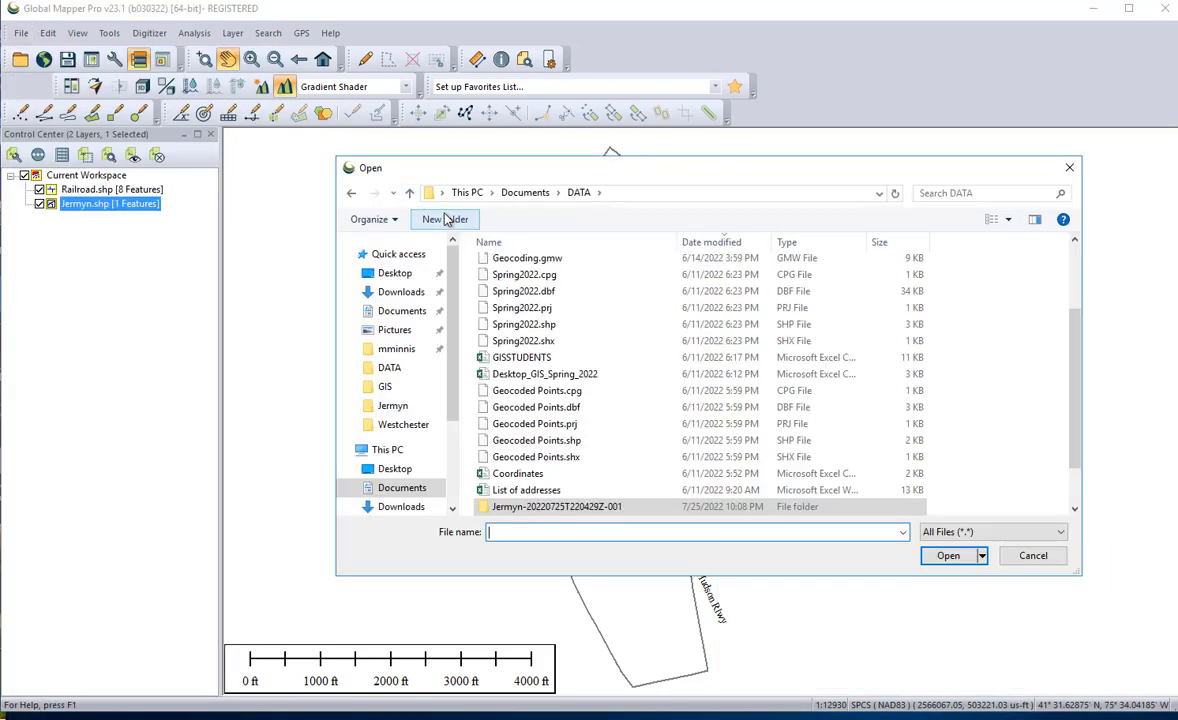
{"action": "left_click", "coordinate": [960, 193]}
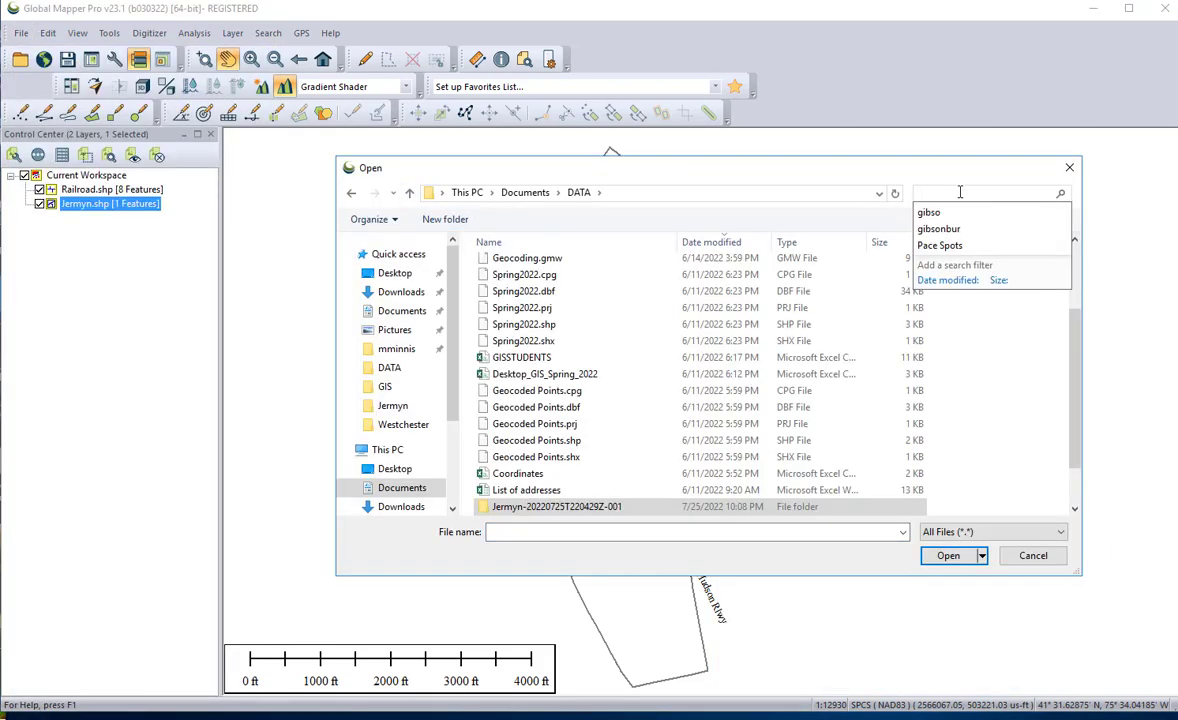
{"action": "type", "text": "gibson"}
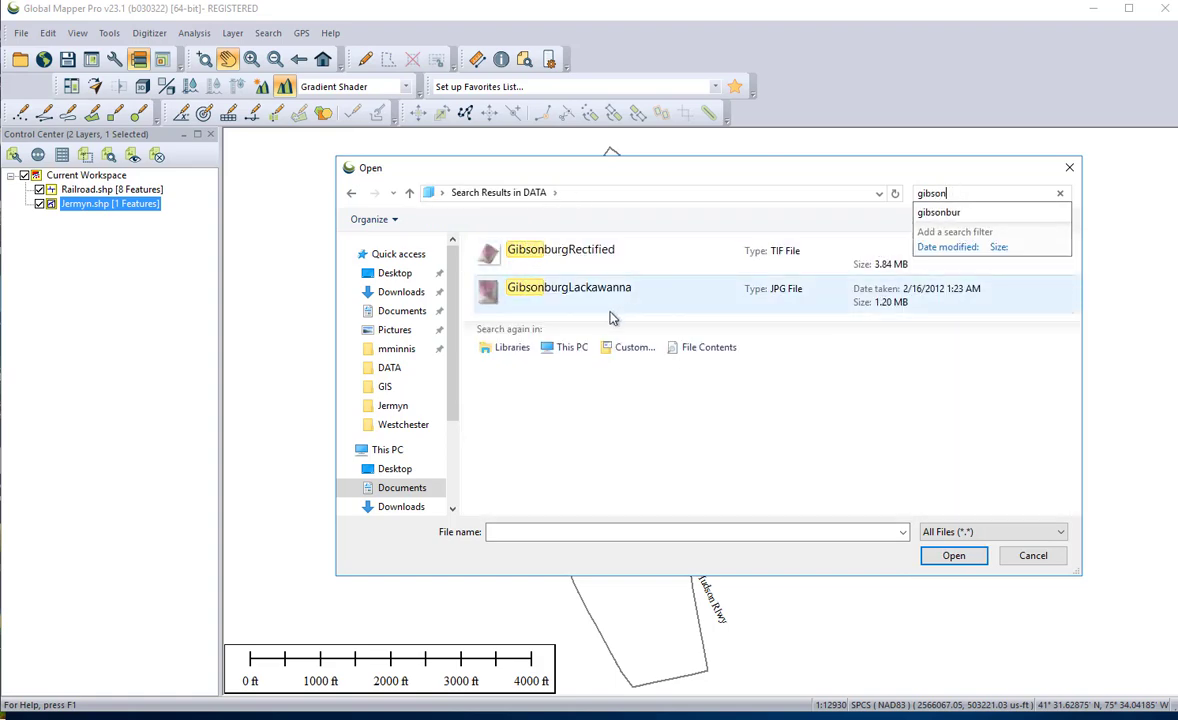
{"action": "left_click", "coordinate": [545, 295]}
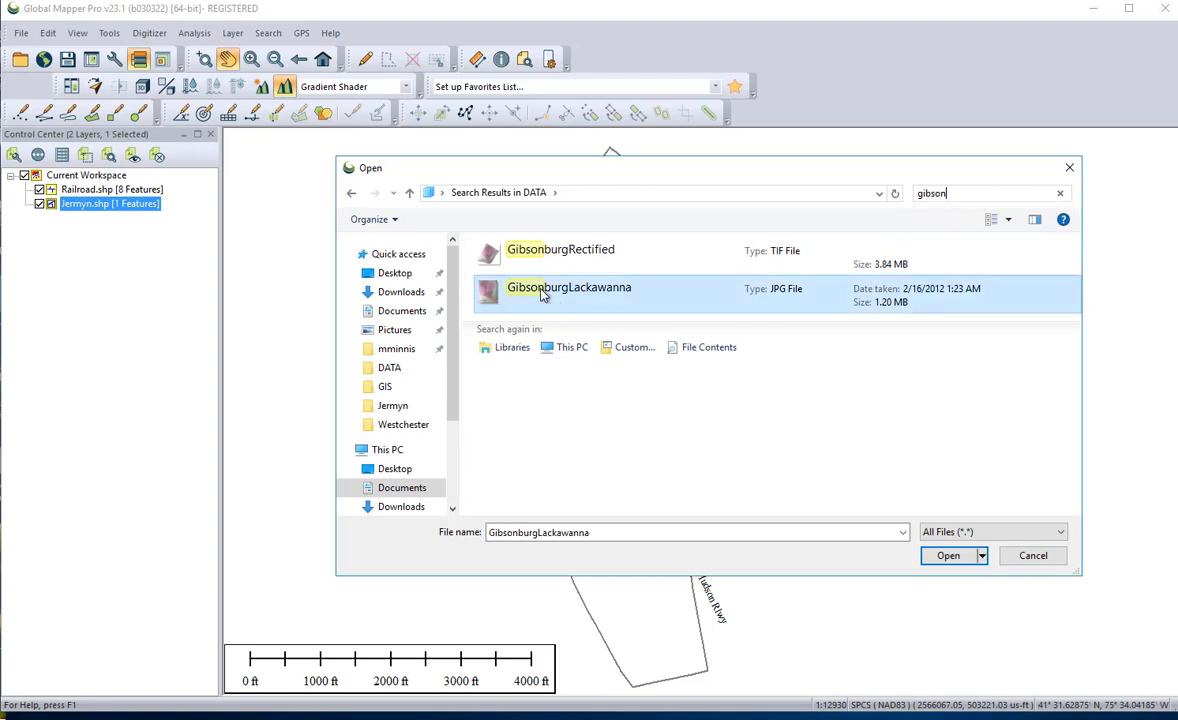
{"action": "left_click", "coordinate": [948, 556]}
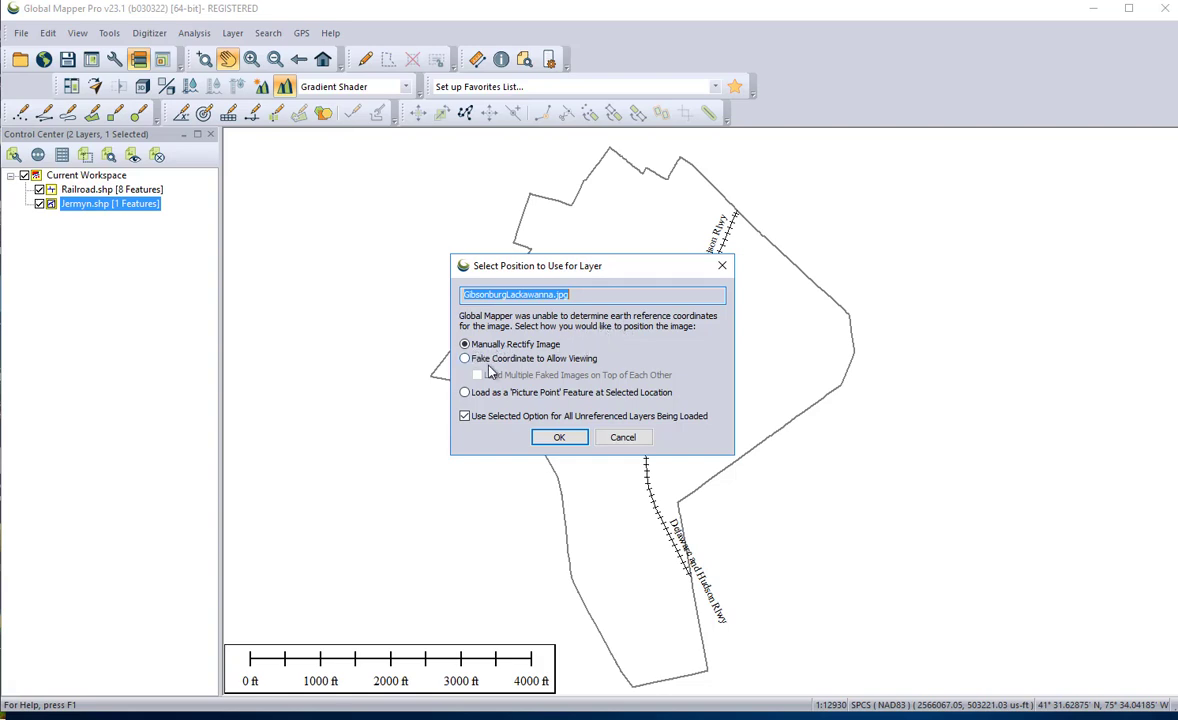
{"action": "left_click", "coordinate": [559, 438]}
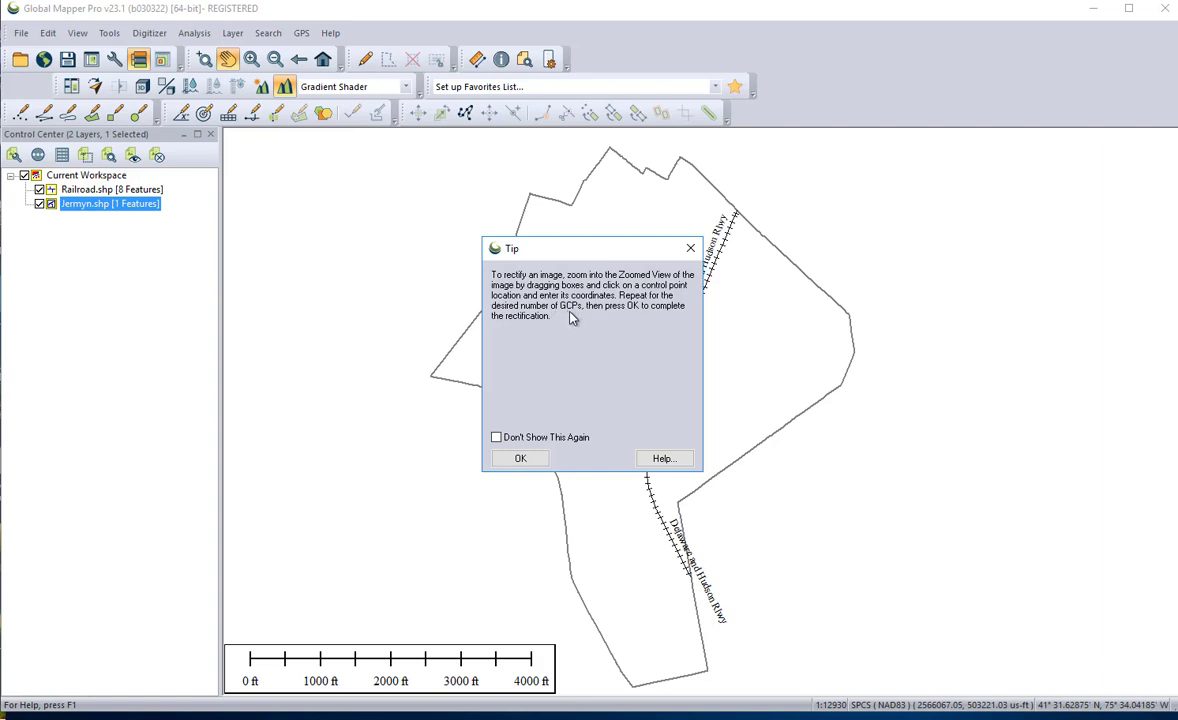
{"action": "left_click", "coordinate": [520, 458]}
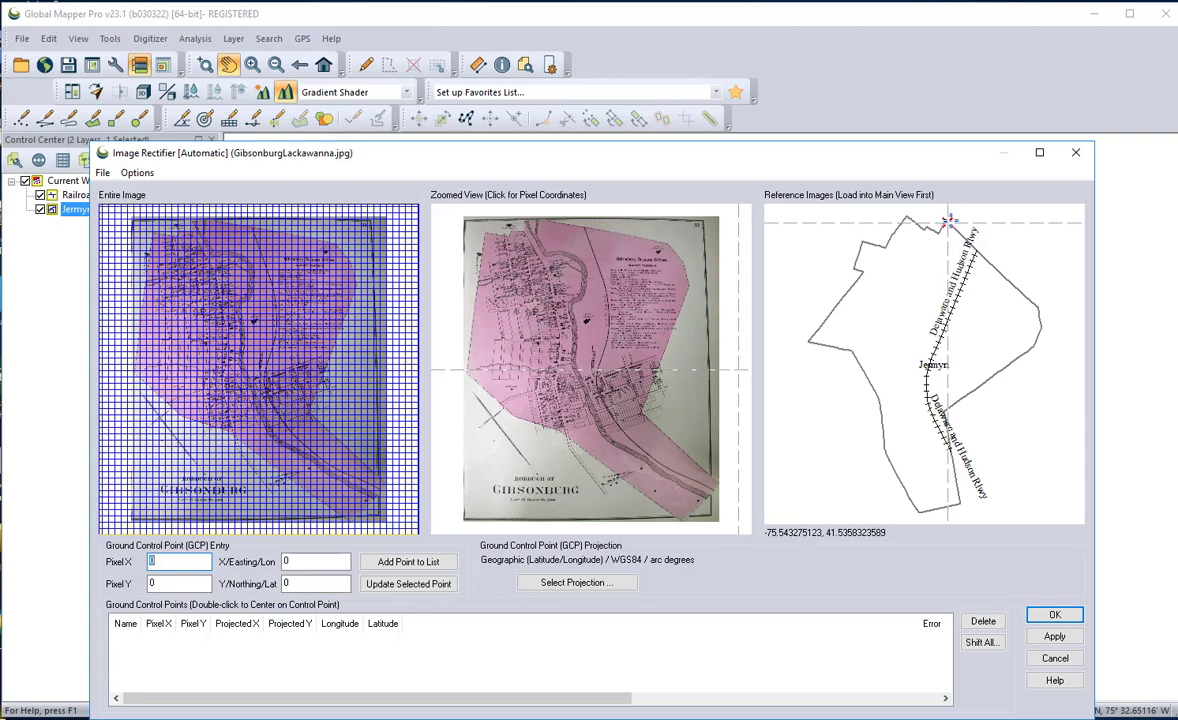
Add a ground control point matching the Jermyn boundary's northern peak nearest the railroad to the topmost corner of the scanned pink borough
{"action": "left_click", "coordinate": [947, 221]}
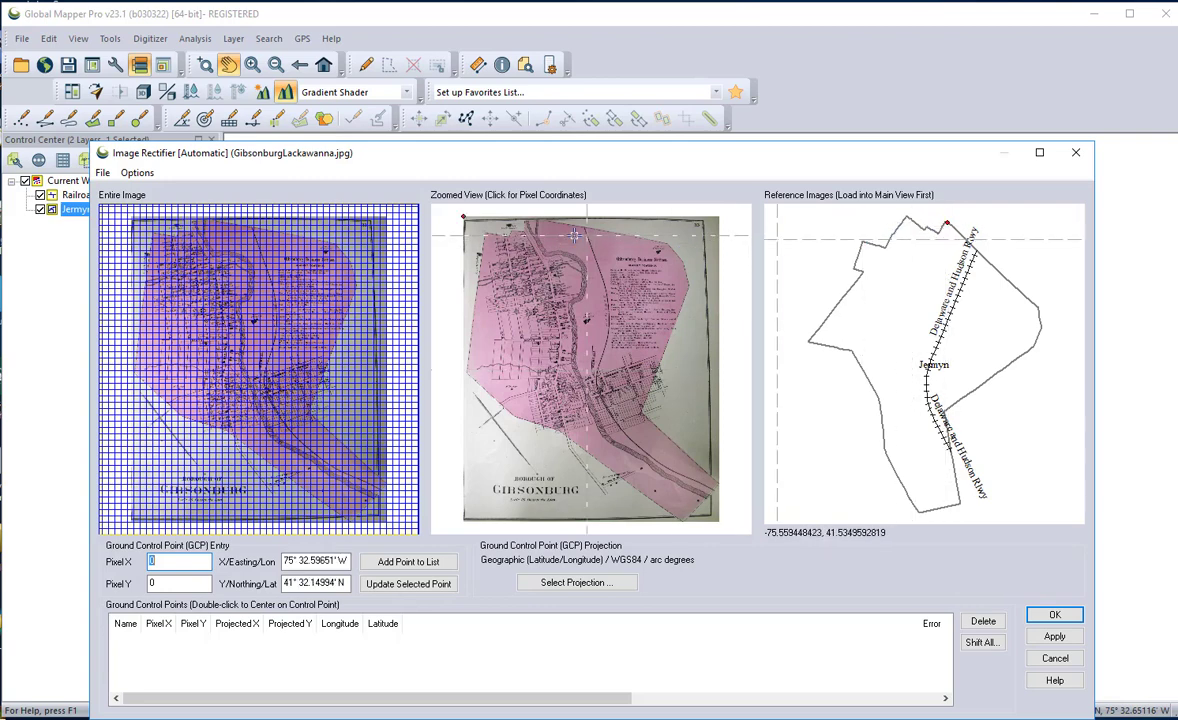
{"action": "left_click", "coordinate": [523, 221]}
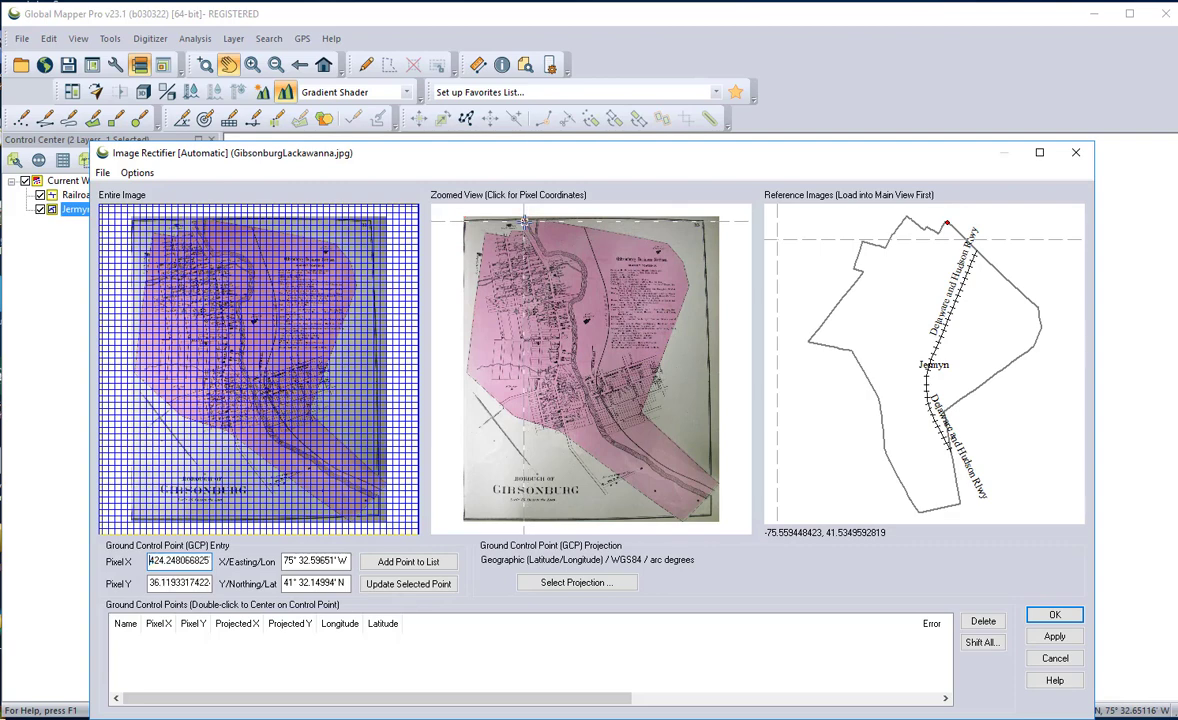
{"action": "left_click", "coordinate": [400, 563]}
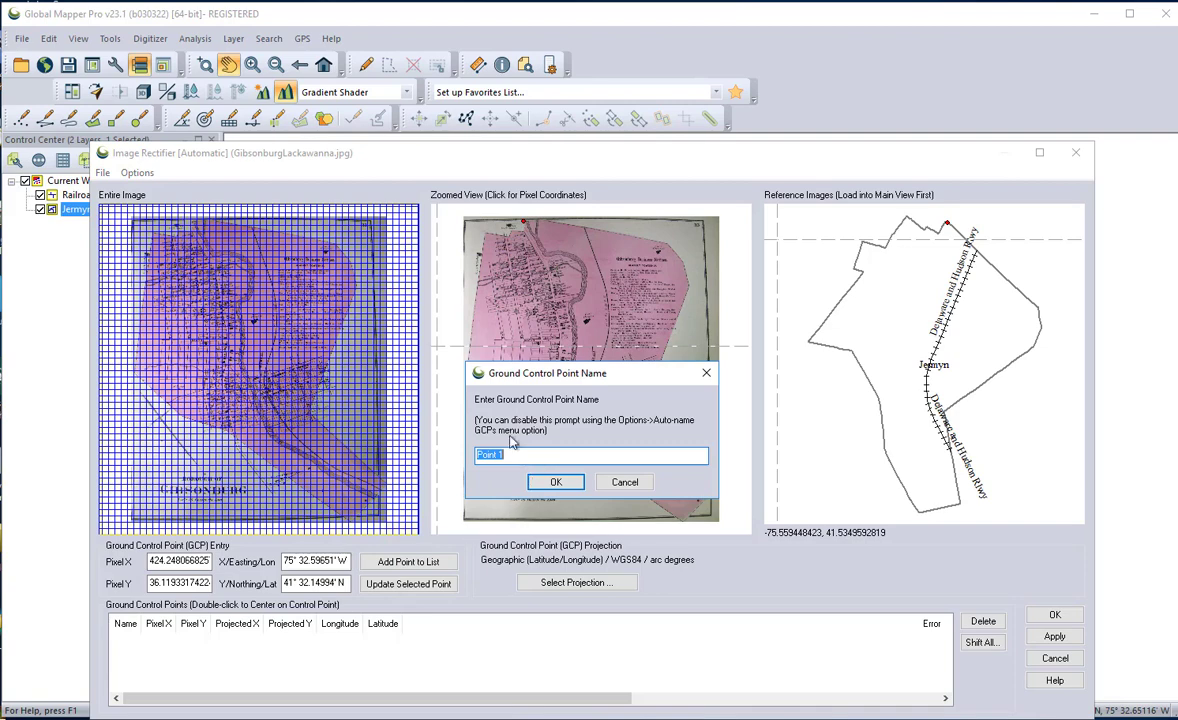
{"action": "left_click", "coordinate": [557, 483]}
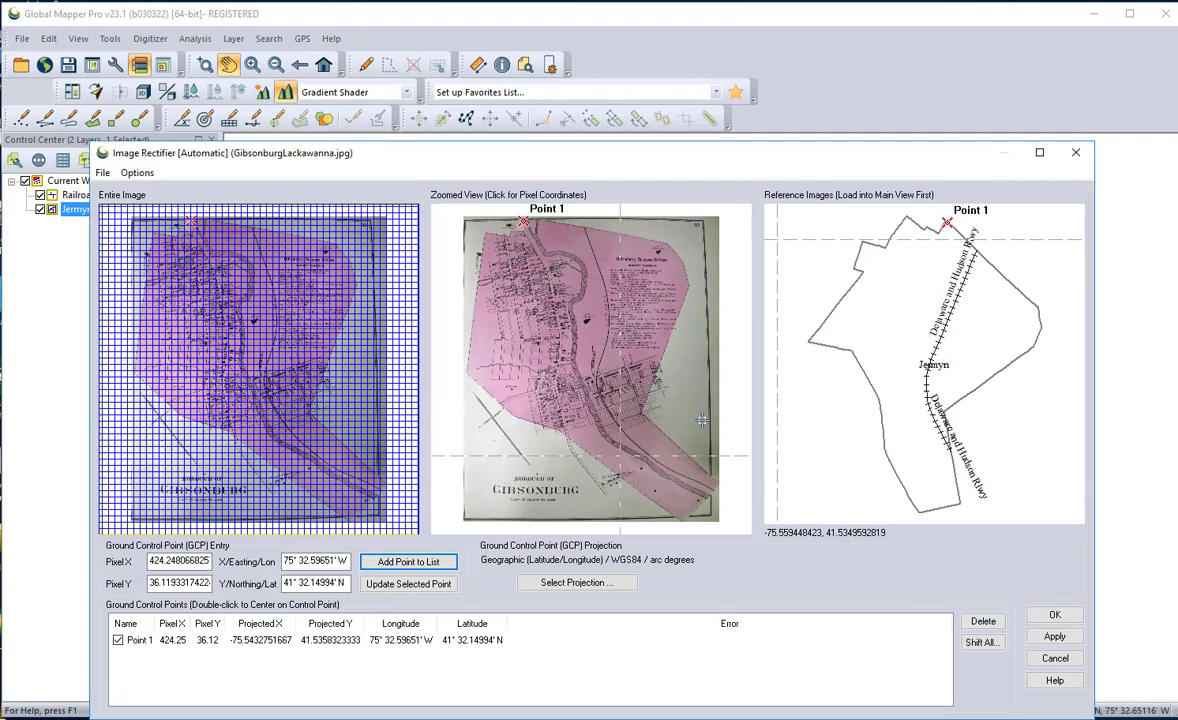
Add a ground control point matching the upper bend at the boundary's eastern end to the pink area's northeast corner on the scan
{"action": "left_click", "coordinate": [1039, 309]}
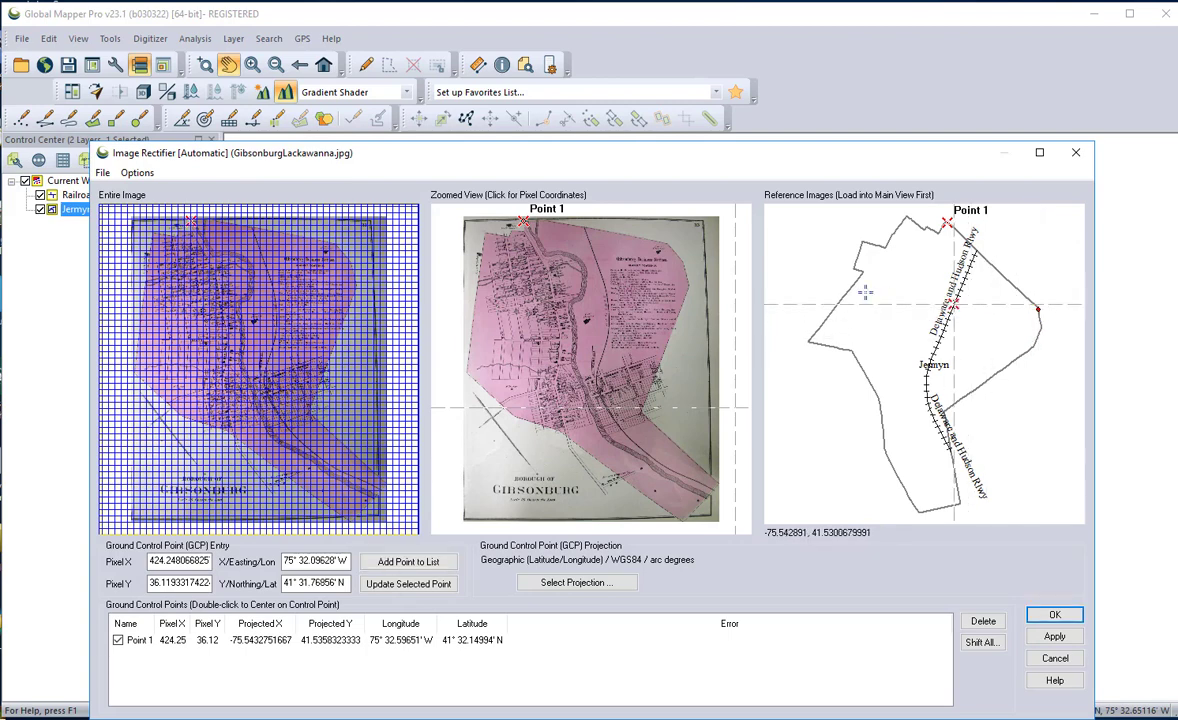
{"action": "left_click", "coordinate": [667, 243]}
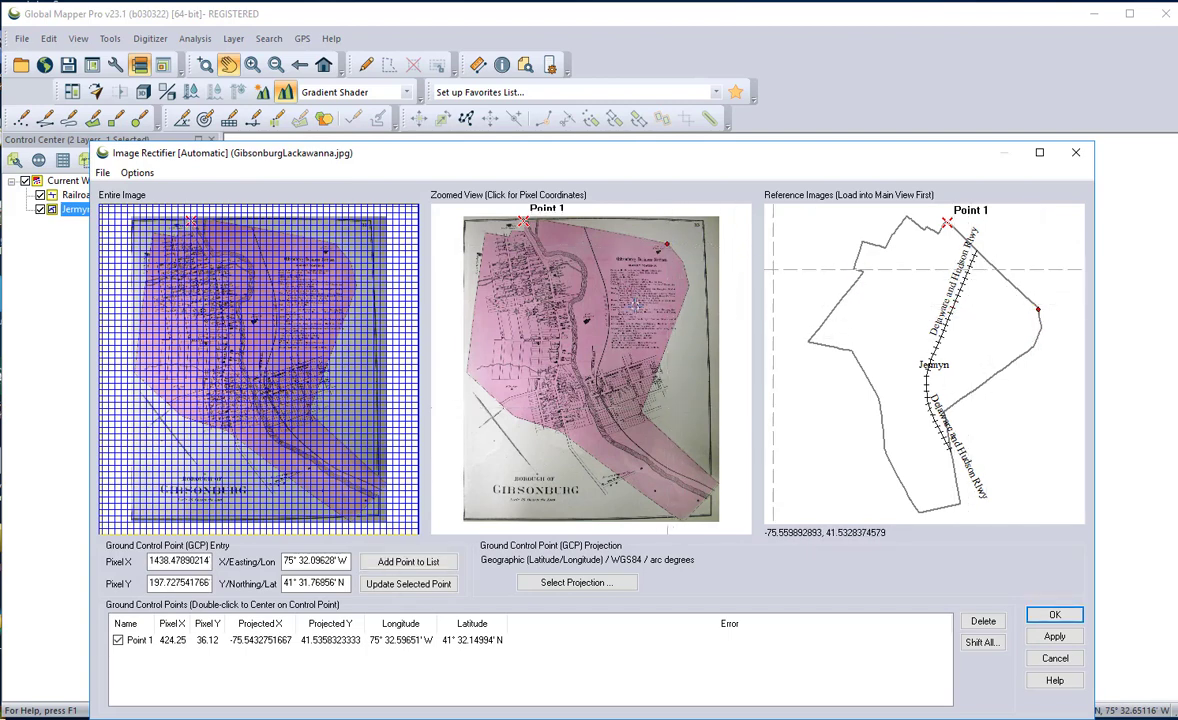
{"action": "left_click", "coordinate": [408, 562]}
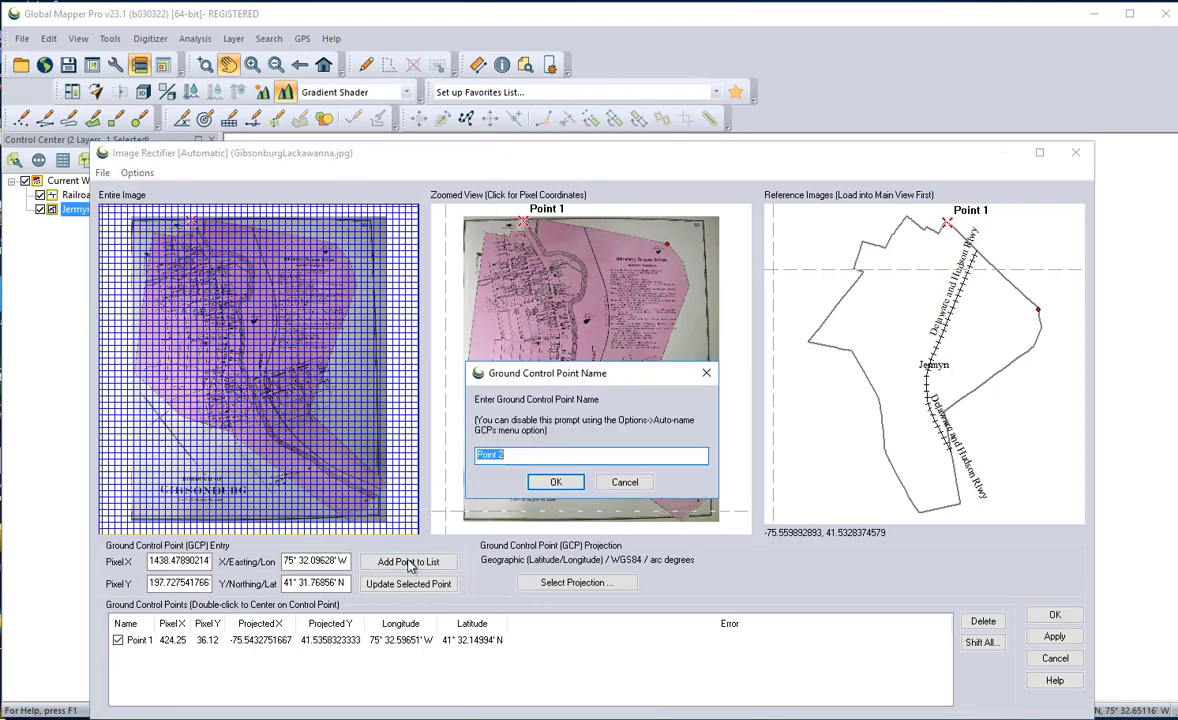
{"action": "left_click", "coordinate": [556, 482]}
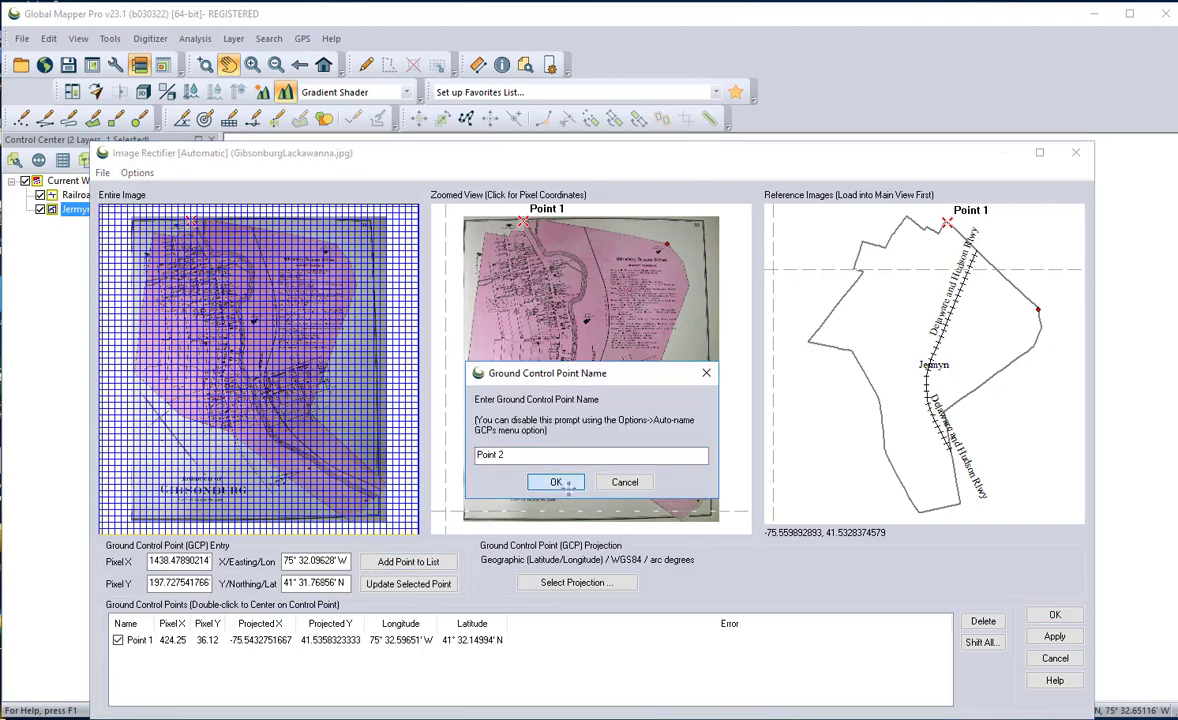
Add a ground control point matching the inward corner beside the railroad on the boundary's east side to the same inward corner on the scan
{"action": "left_click", "coordinate": [944, 411]}
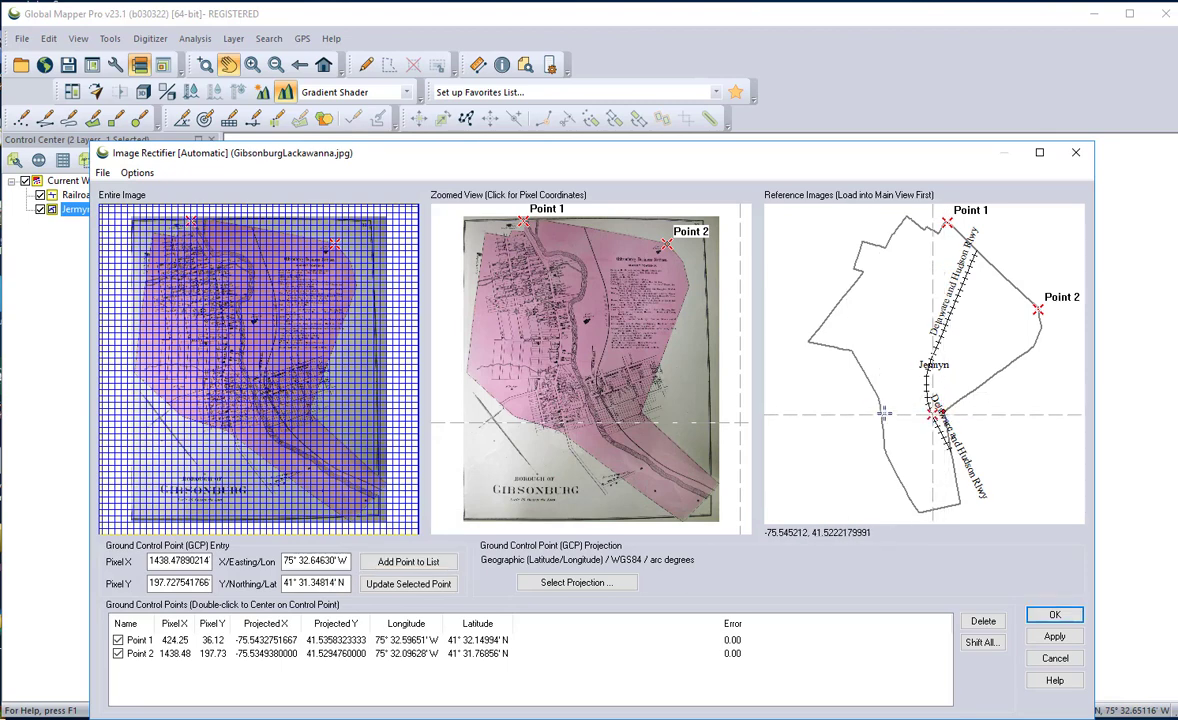
{"action": "left_click", "coordinate": [643, 411]}
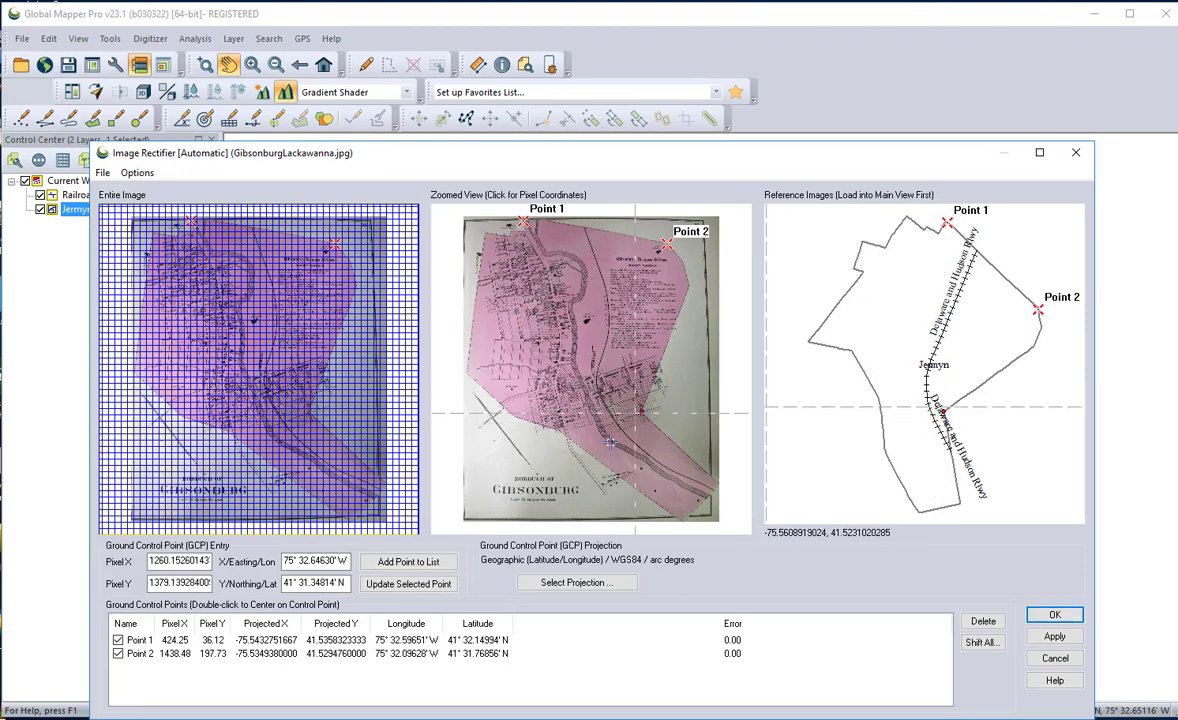
{"action": "left_click", "coordinate": [401, 562]}
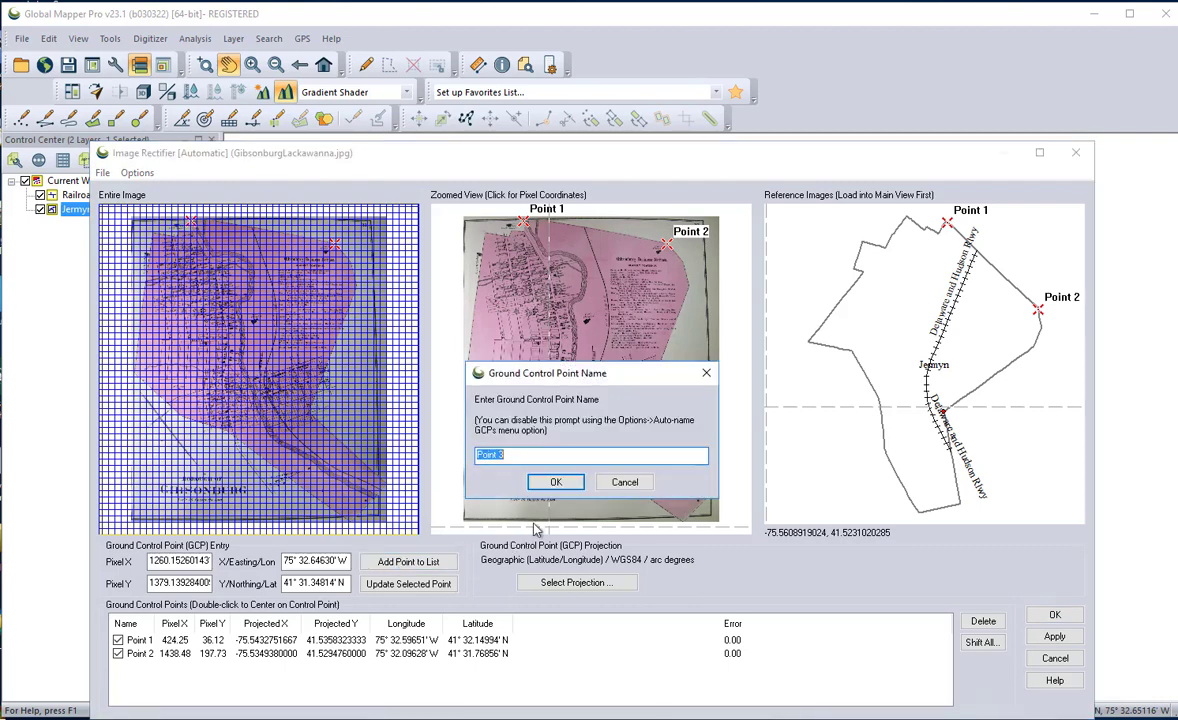
{"action": "key", "text": "Return"}
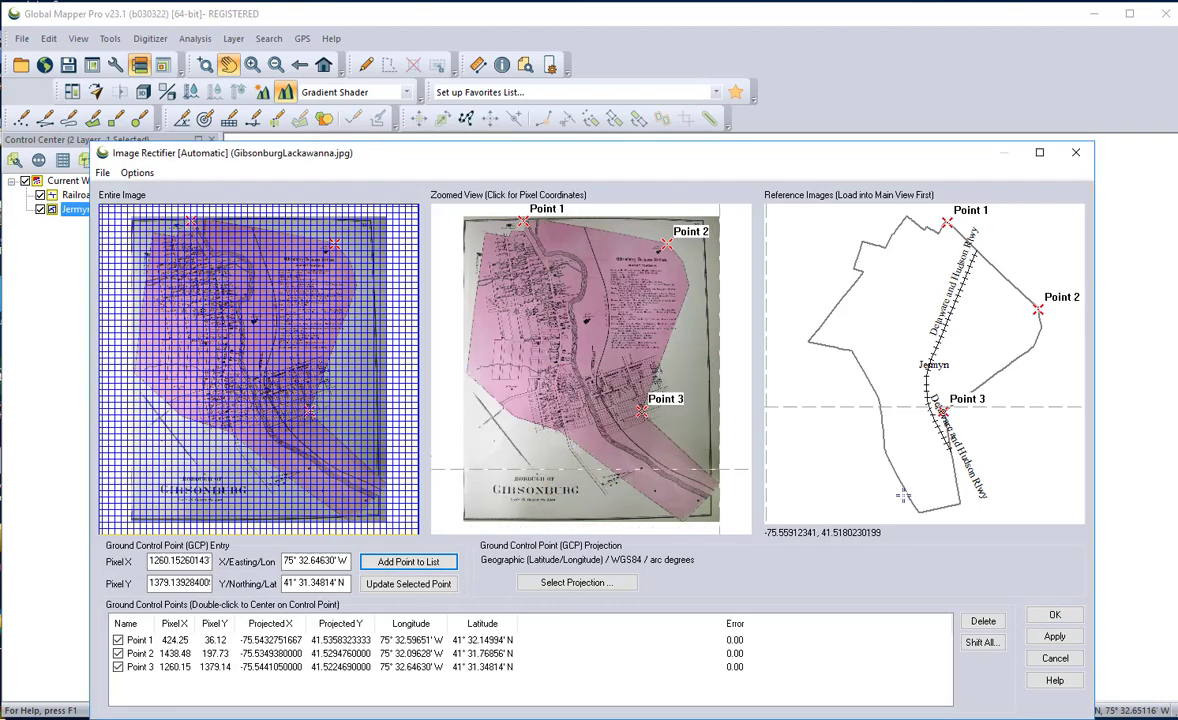
Add a ground control point matching the southernmost corner of the Jermyn boundary to the southern tip of the pink area on the scan
{"action": "left_click", "coordinate": [919, 512]}
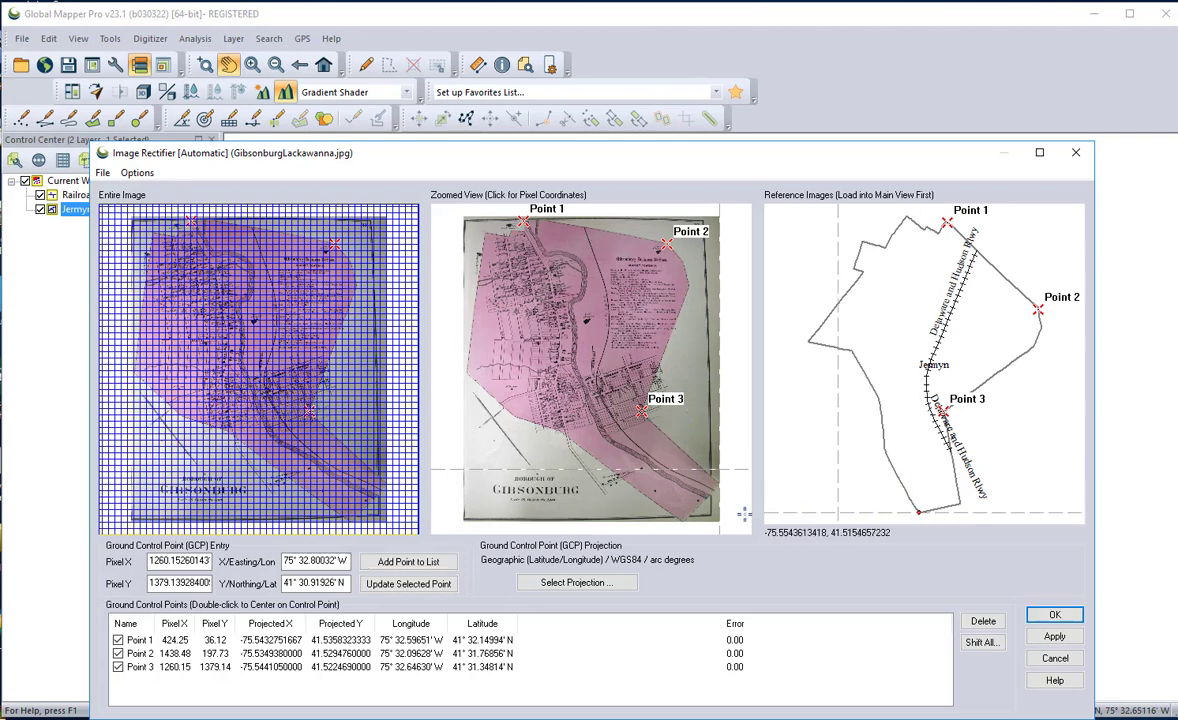
{"action": "left_click", "coordinate": [683, 519]}
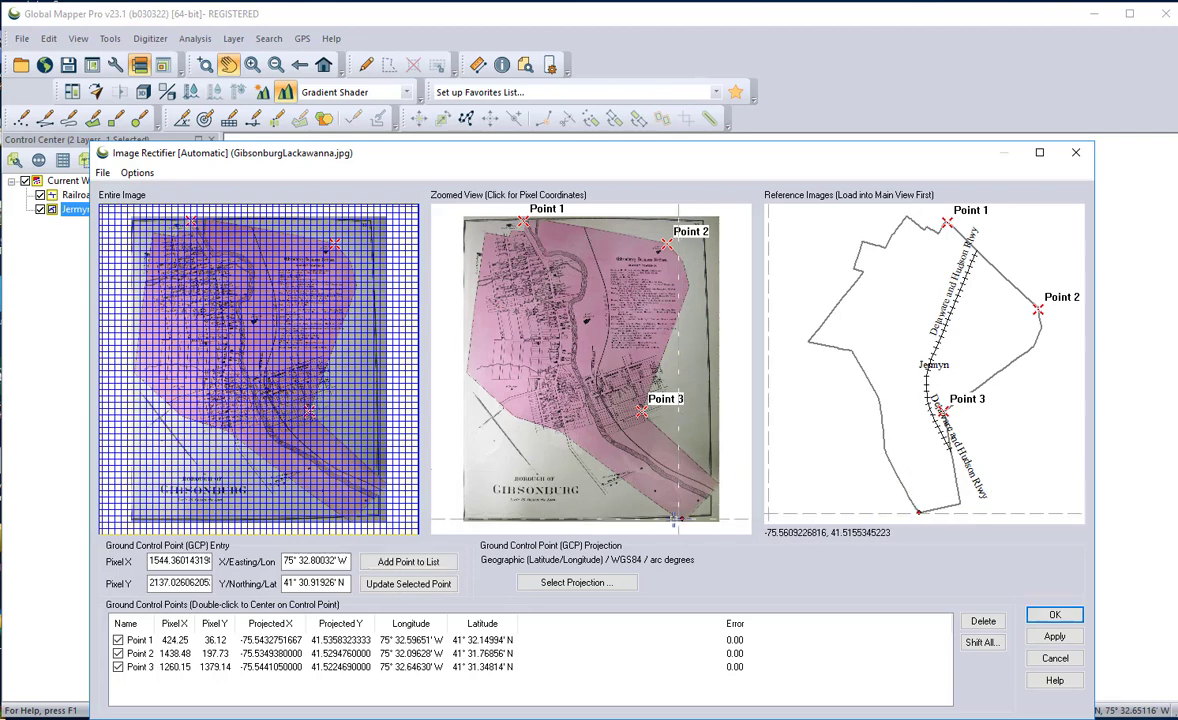
{"action": "left_click", "coordinate": [405, 563]}
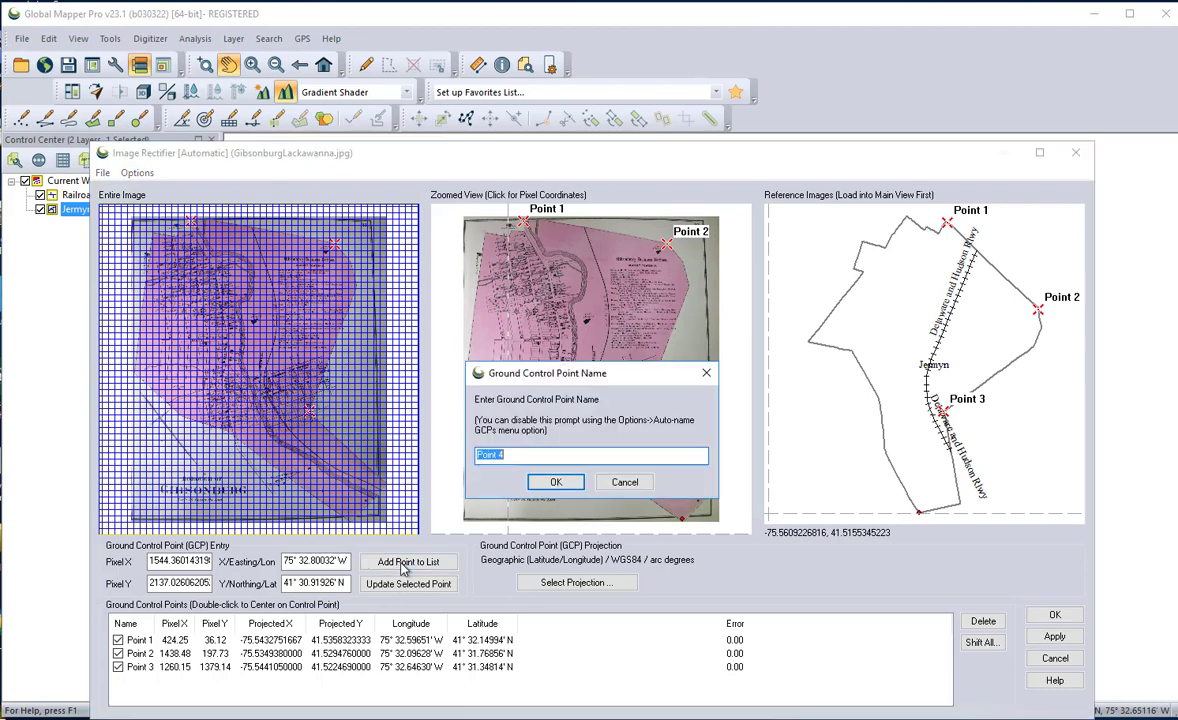
{"action": "left_click", "coordinate": [557, 483]}
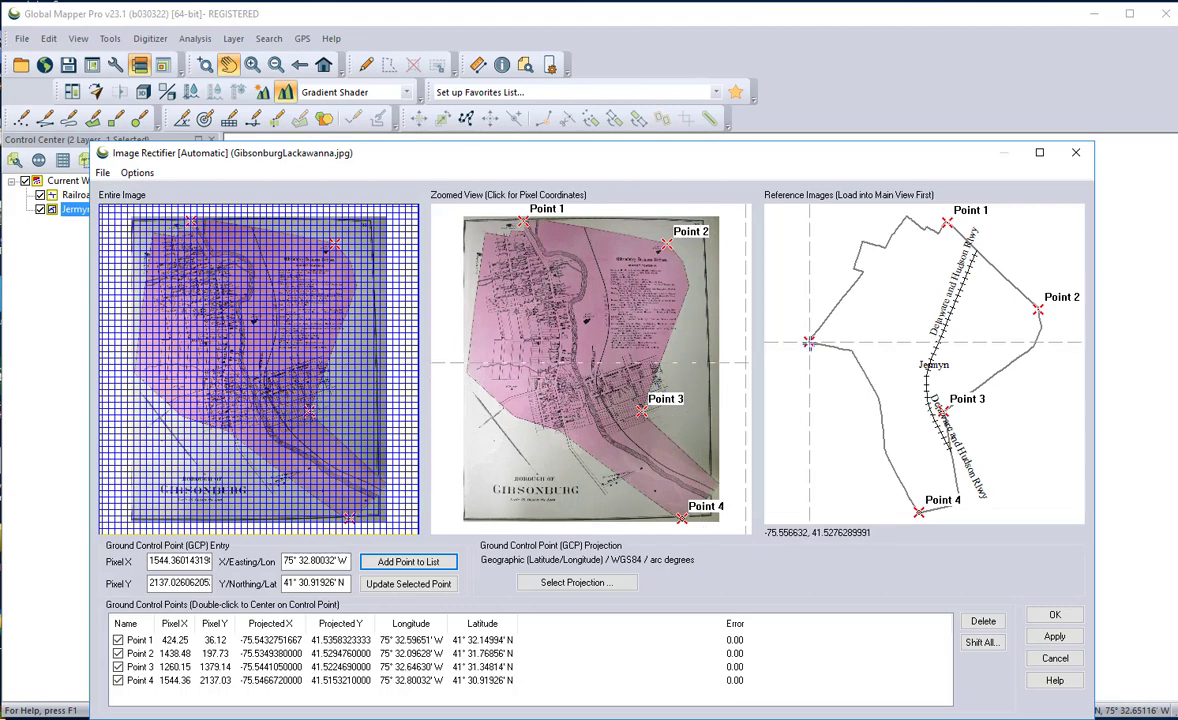
Add a ground control point matching the westernmost corner of the Jermyn boundary to the western corner of the pink area on the scan
{"action": "left_click", "coordinate": [810, 340]}
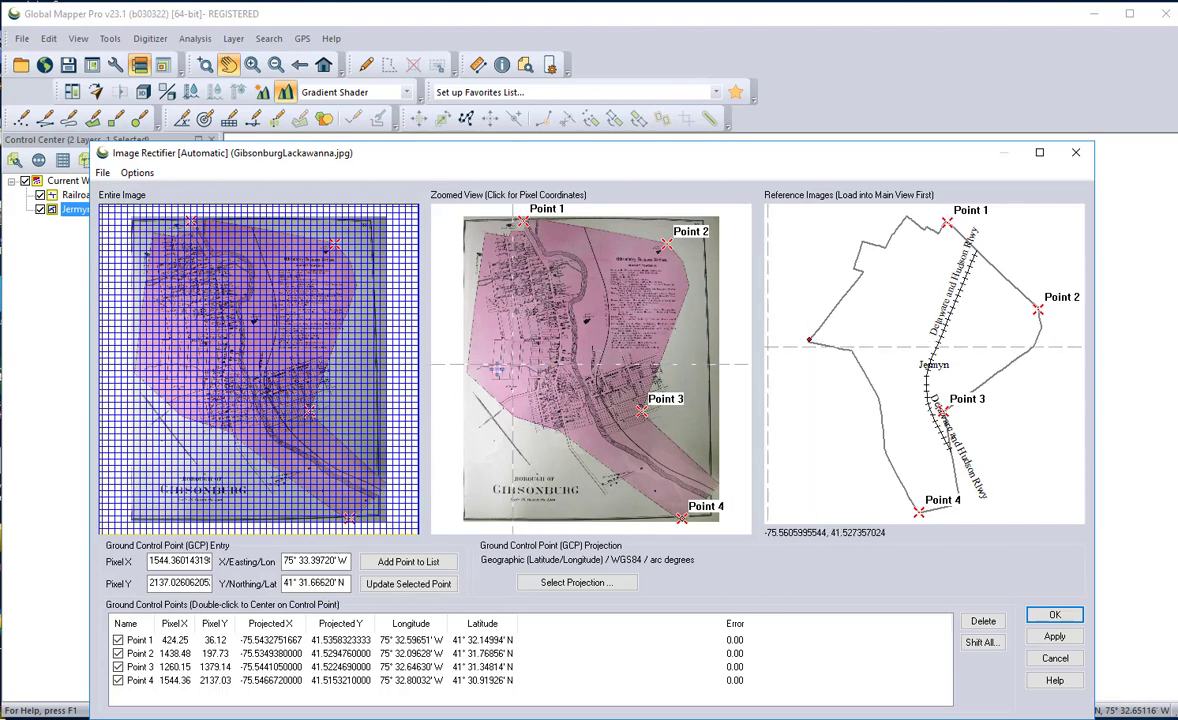
{"action": "left_click", "coordinate": [468, 370]}
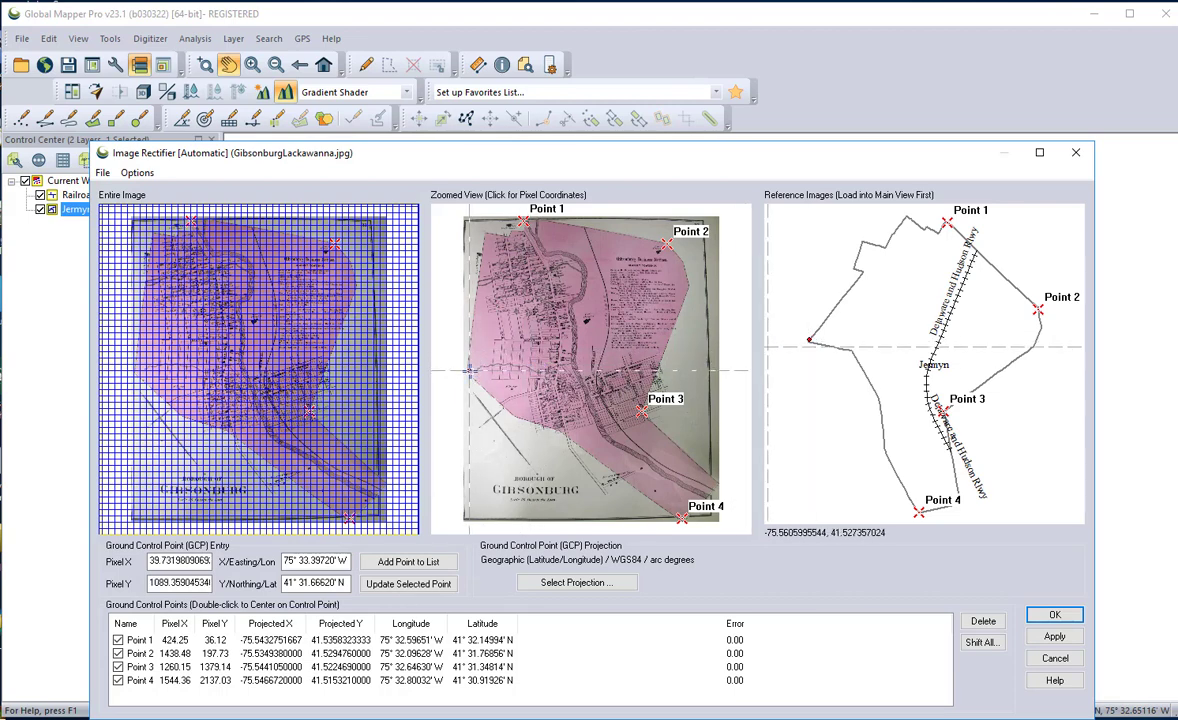
{"action": "left_click", "coordinate": [417, 566]}
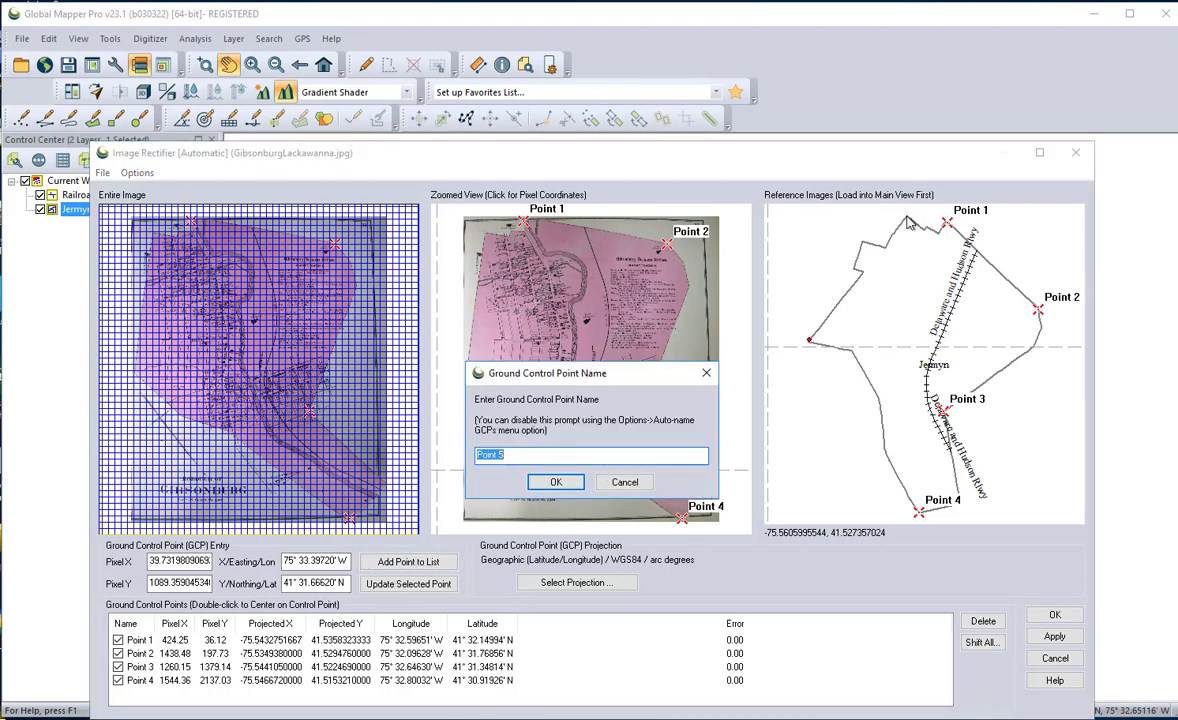
{"action": "left_click", "coordinate": [556, 482]}
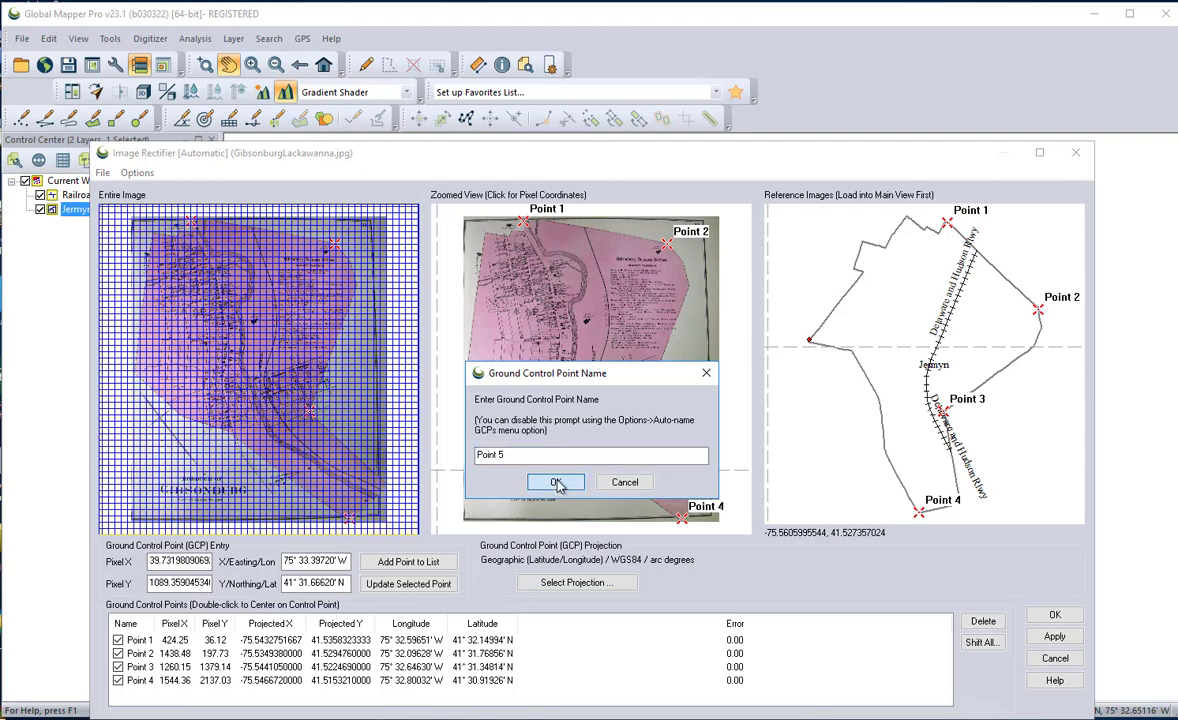
Add a ground control point matching the northernmost peak of the Jermyn boundary to the northwest corner of the pink area on the scan
{"action": "left_click", "coordinate": [905, 217]}
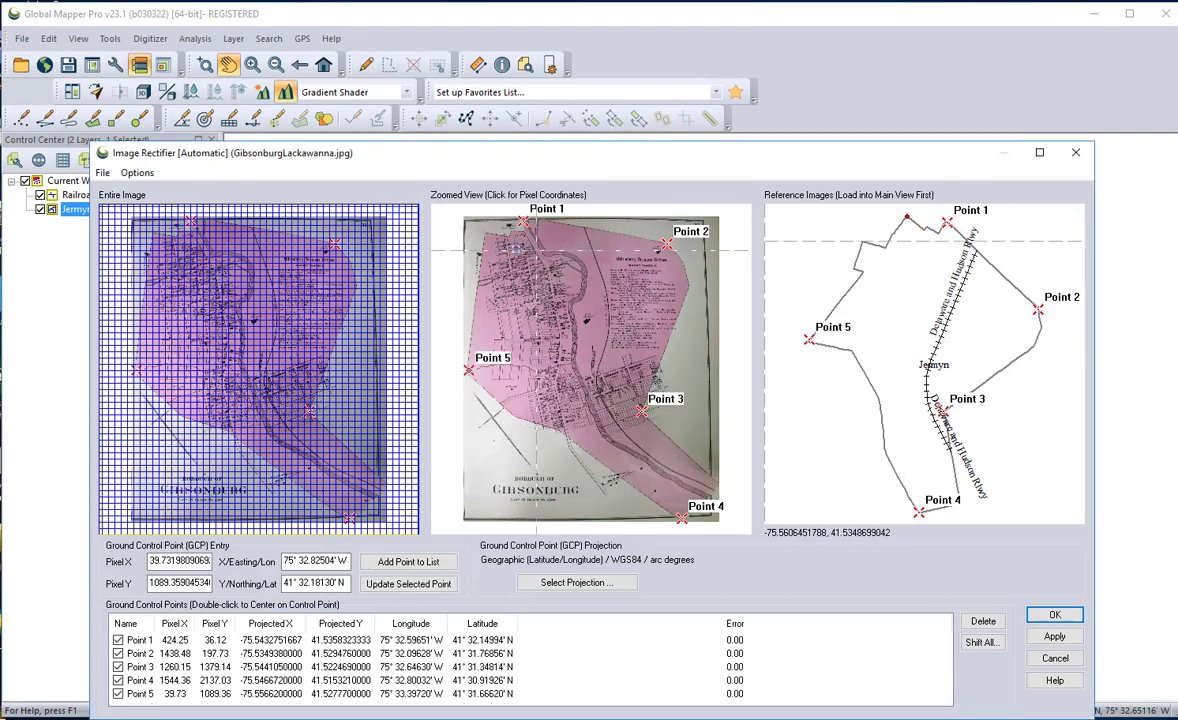
{"action": "left_click", "coordinate": [486, 234]}
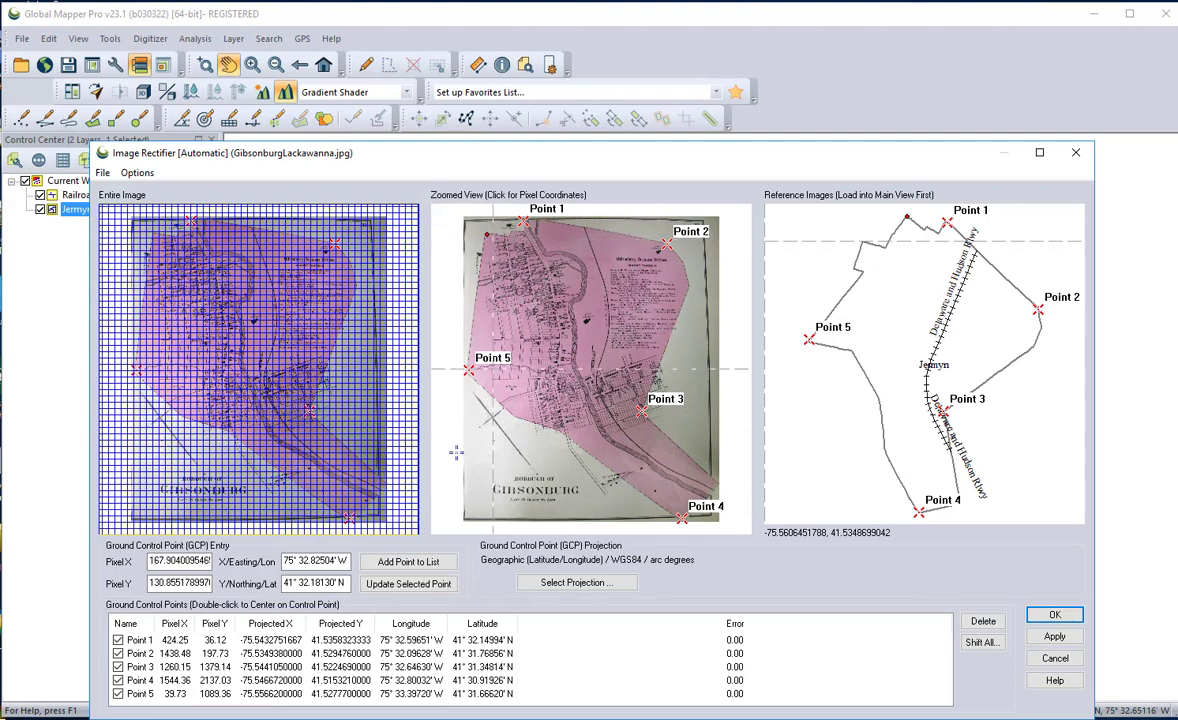
{"action": "left_click", "coordinate": [434, 566]}
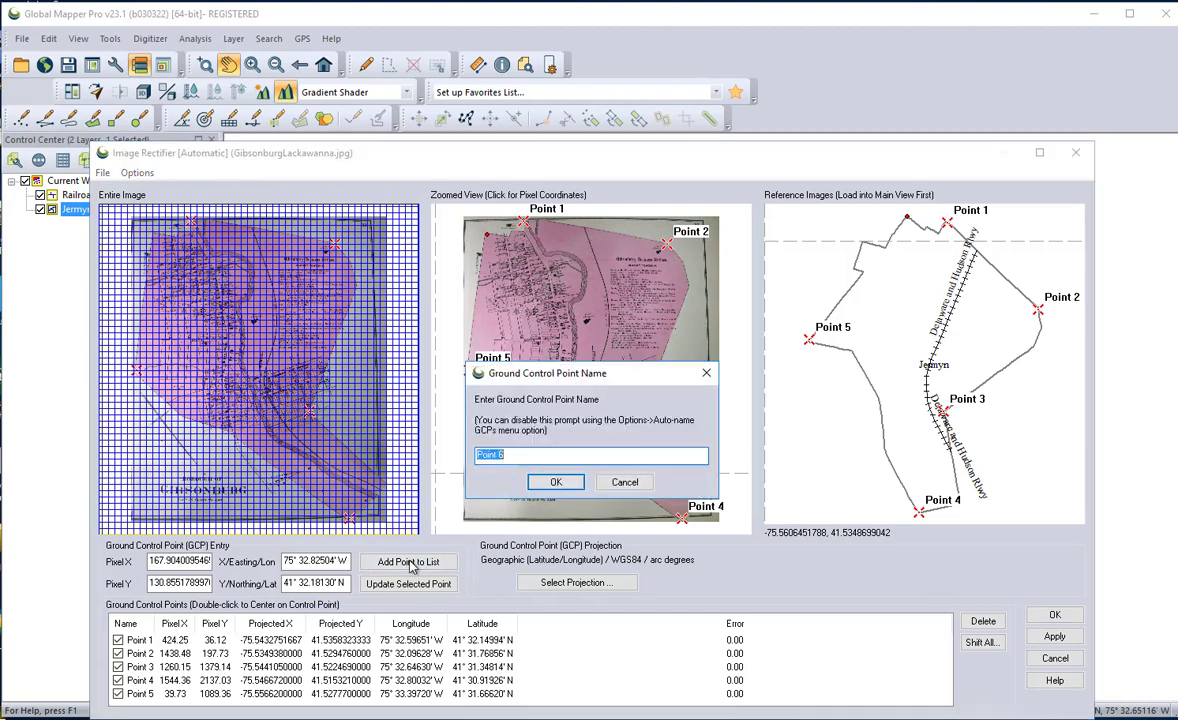
{"action": "left_click", "coordinate": [556, 482]}
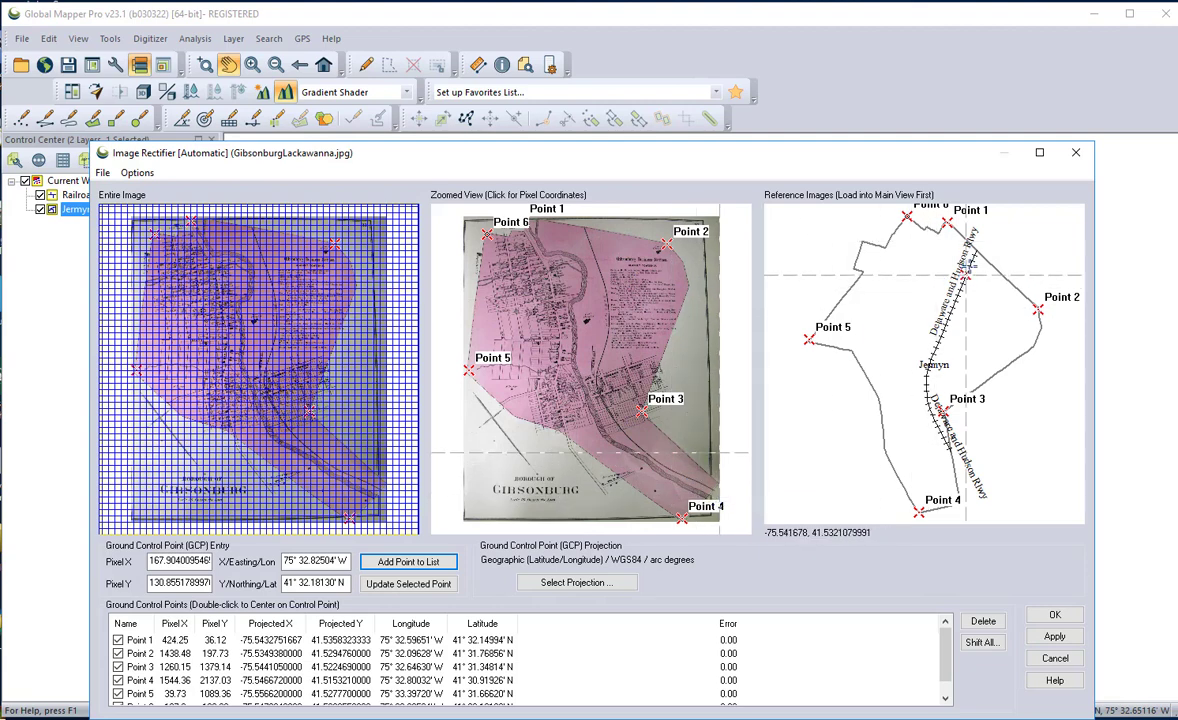
Add a ground control point matching where the railroad meets the boundary's northeast edge to the railroad's crossing of the pink area's northern edge on the scan
{"action": "left_click", "coordinate": [978, 253]}
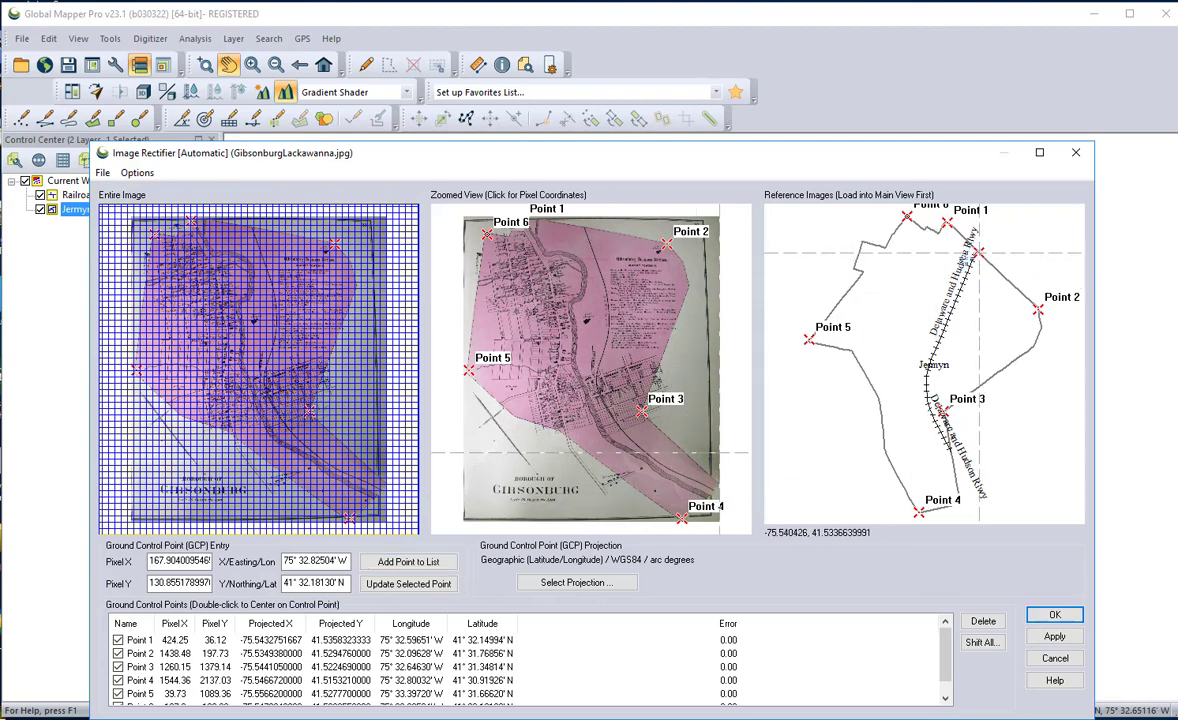
{"action": "left_click", "coordinate": [583, 229]}
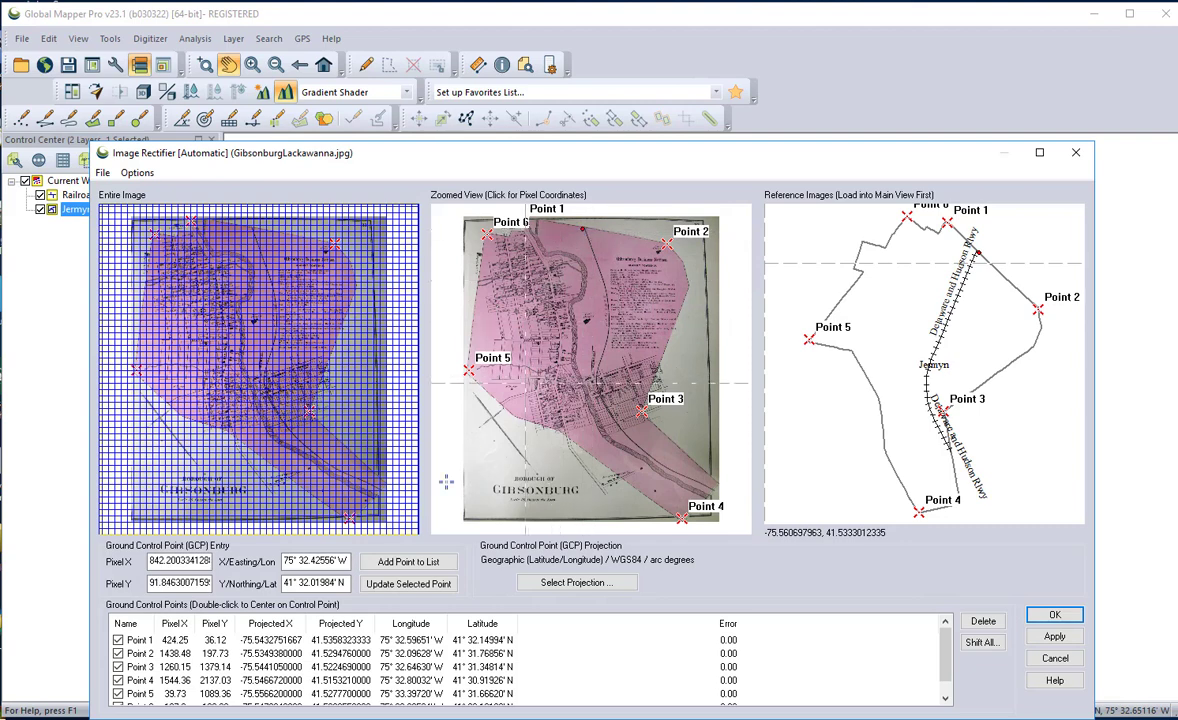
{"action": "left_click", "coordinate": [406, 563]}
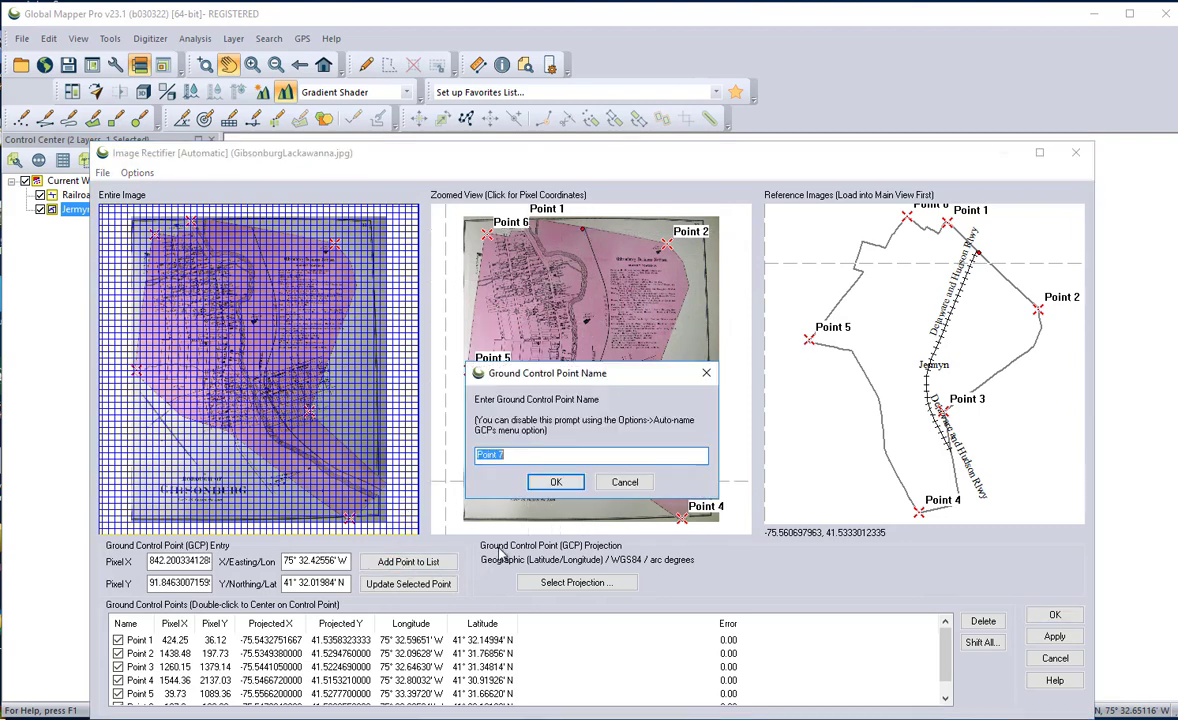
{"action": "key", "text": "Return"}
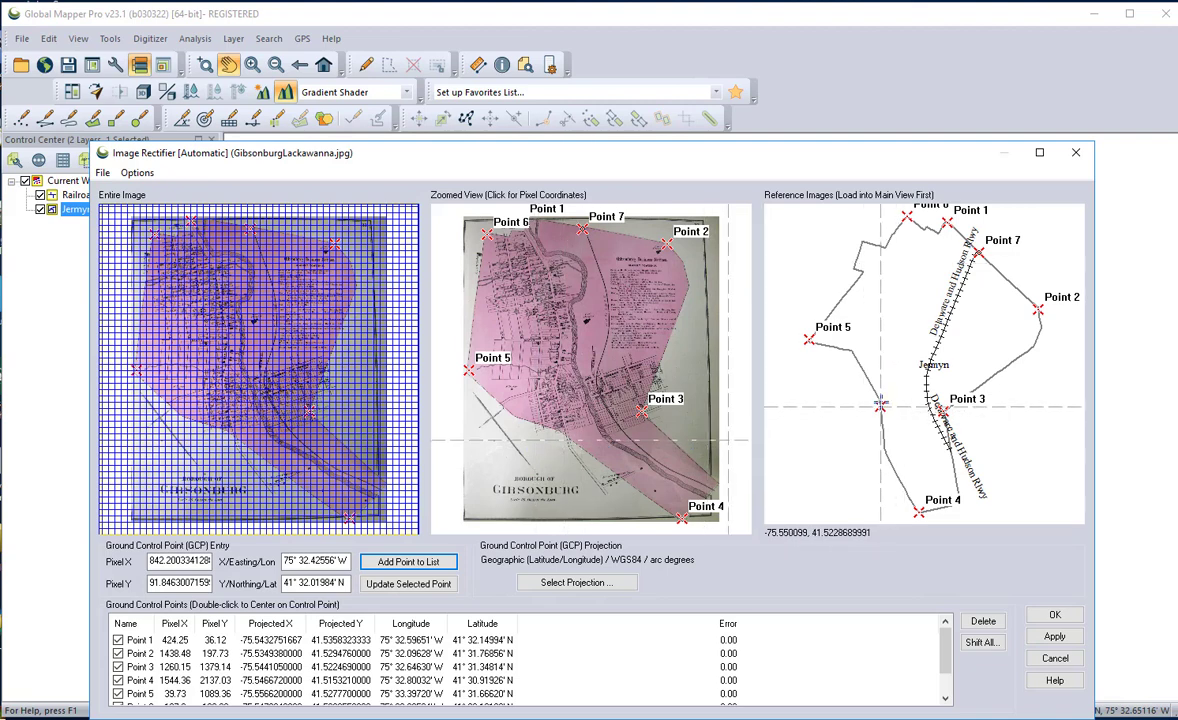
Add a ground control point matching the bend on the boundary's southwest side to the bend where the pink southern strip begins on the scan
{"action": "left_click", "coordinate": [879, 403]}
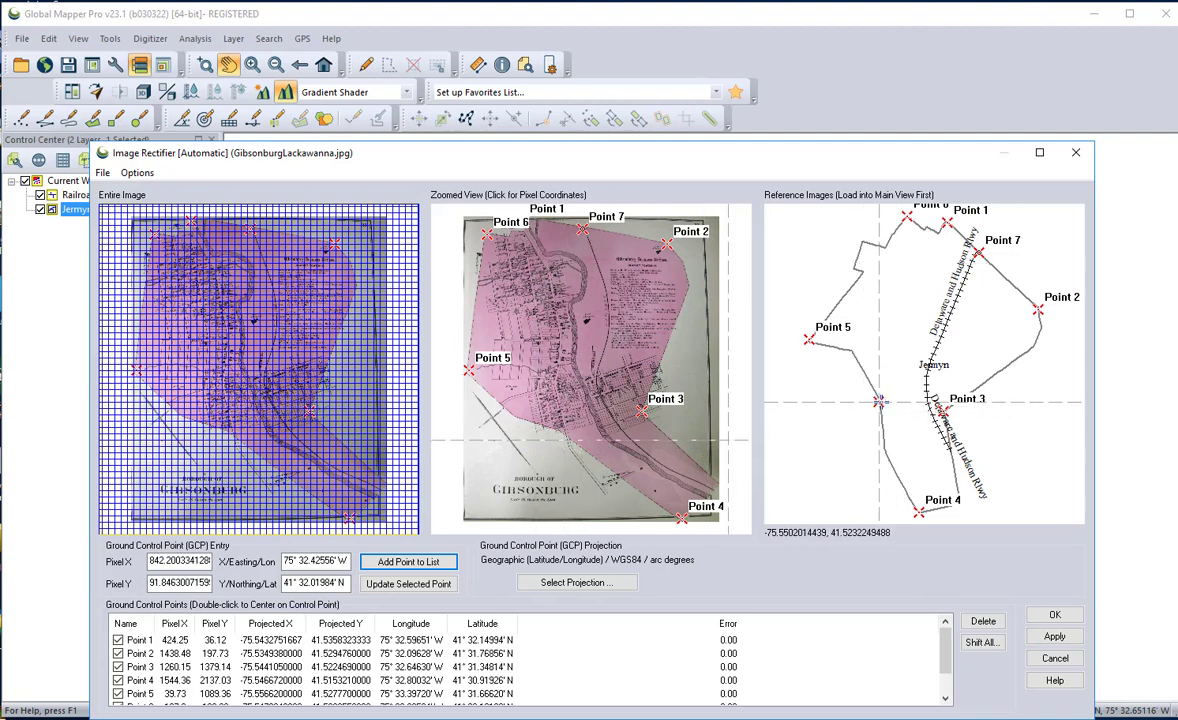
{"action": "left_click", "coordinate": [566, 437]}
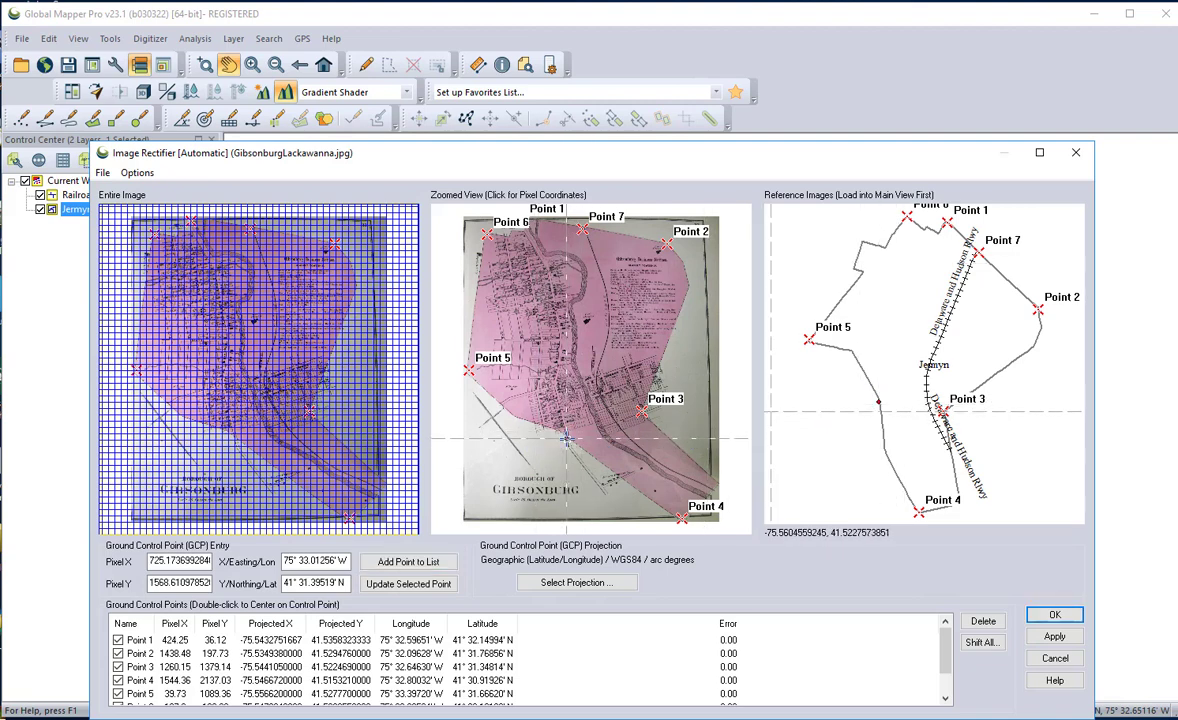
{"action": "left_click", "coordinate": [408, 561]}
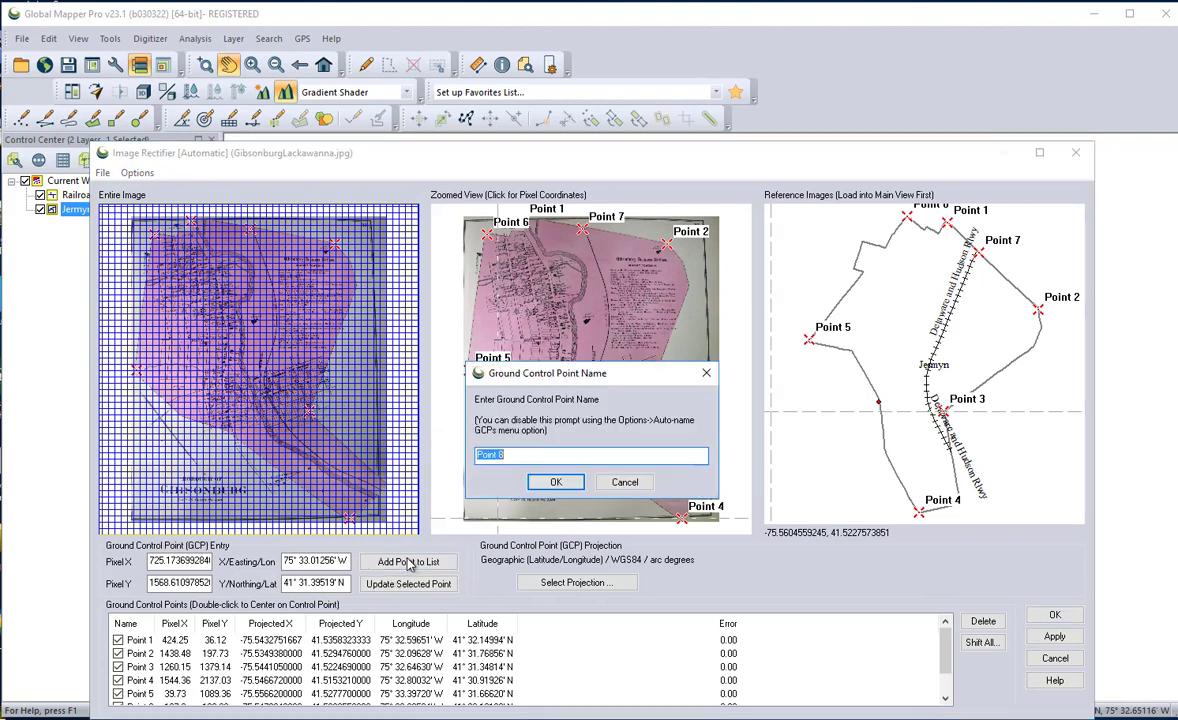
{"action": "left_click", "coordinate": [556, 482]}
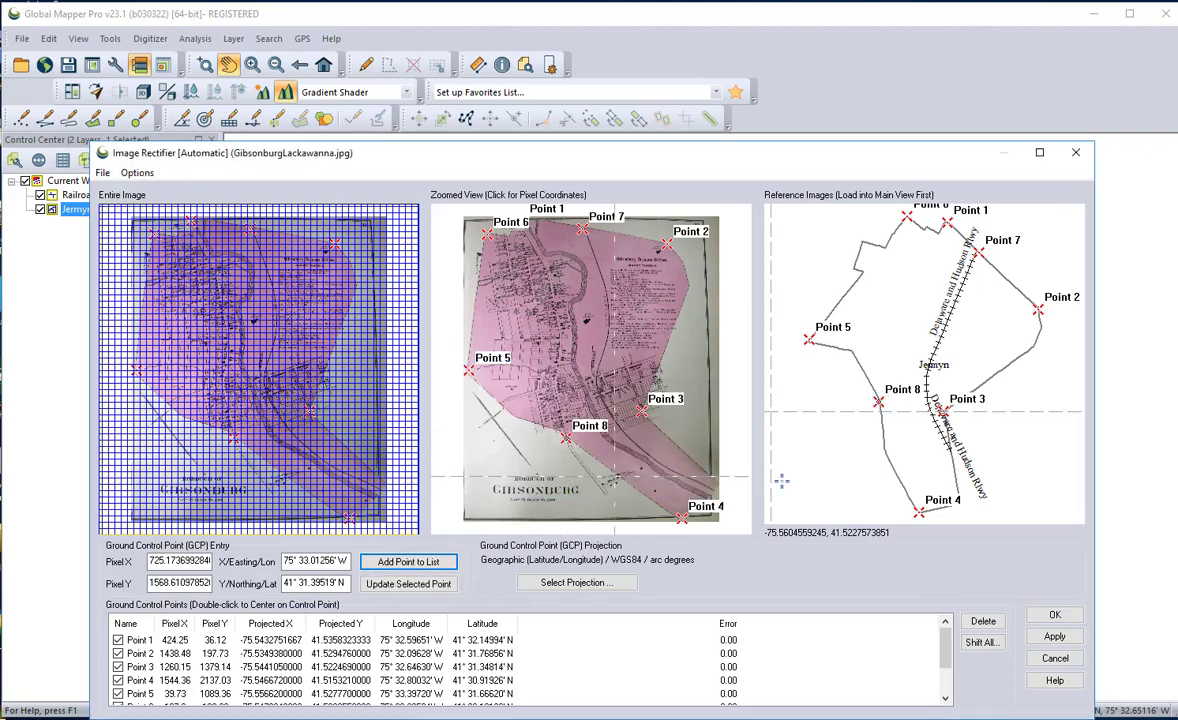
Add a ground control point matching the southeastern corner of the Jermyn boundary to the southeast corner of the pink strip on the scan
{"action": "left_click", "coordinate": [960, 503]}
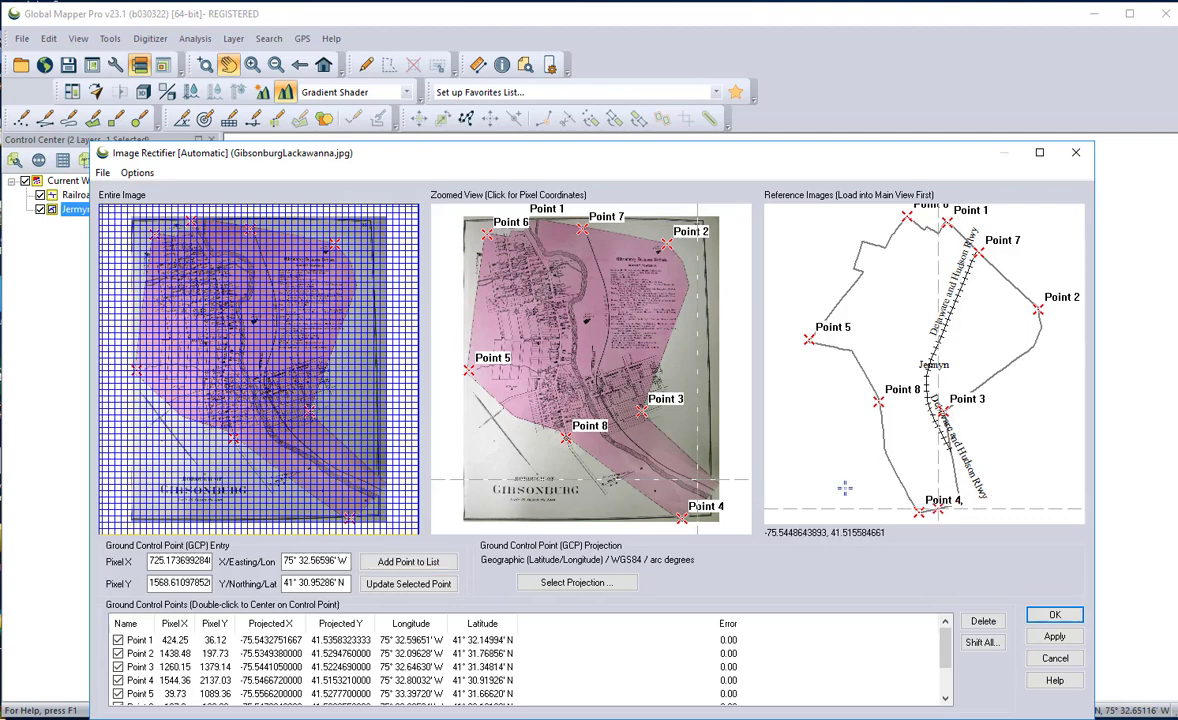
{"action": "left_click", "coordinate": [716, 486]}
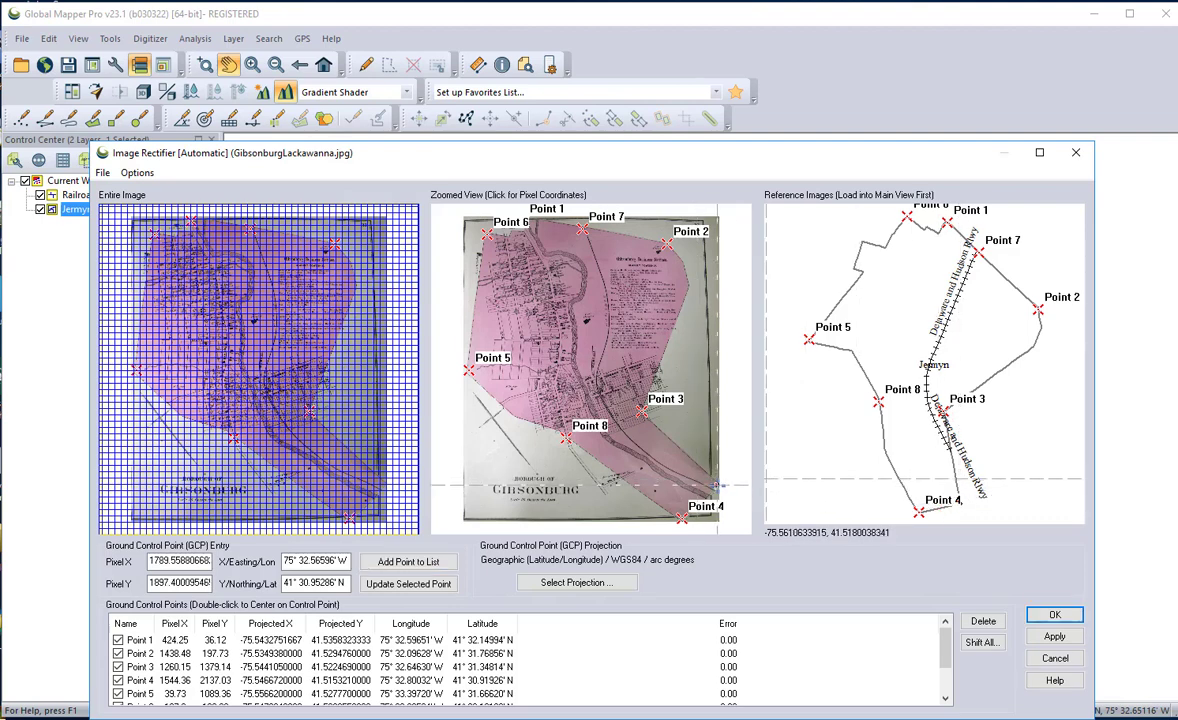
{"action": "left_click", "coordinate": [380, 561]}
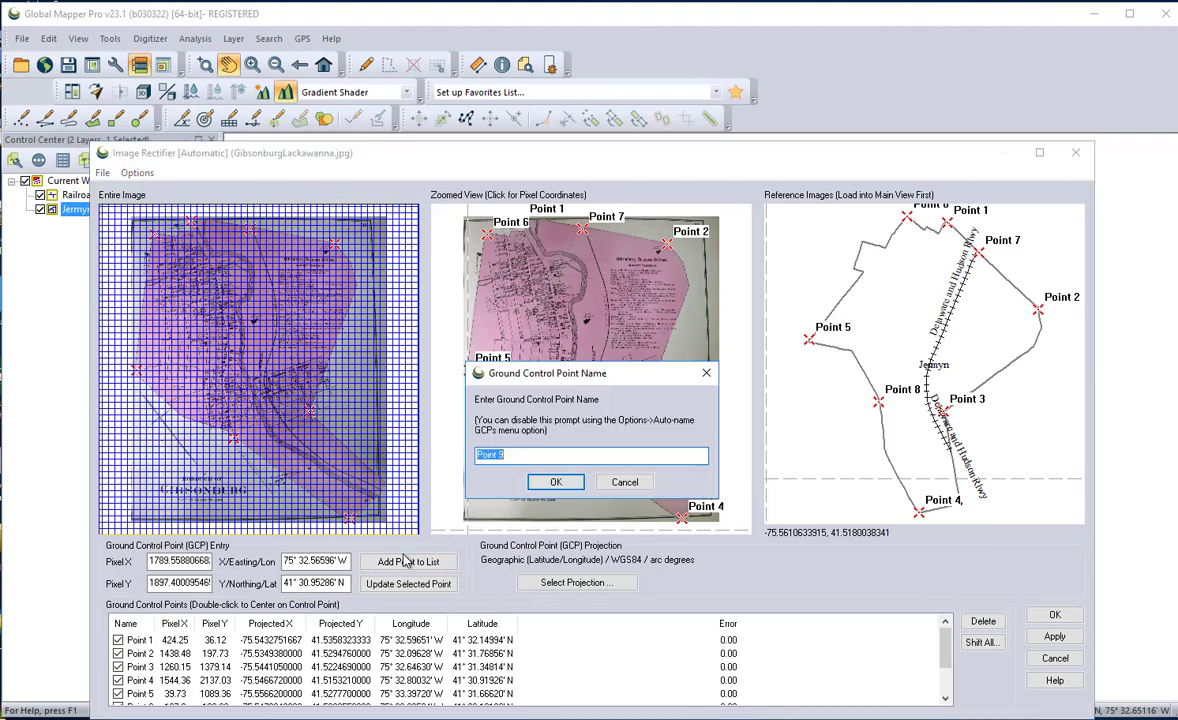
{"action": "left_click", "coordinate": [565, 483]}
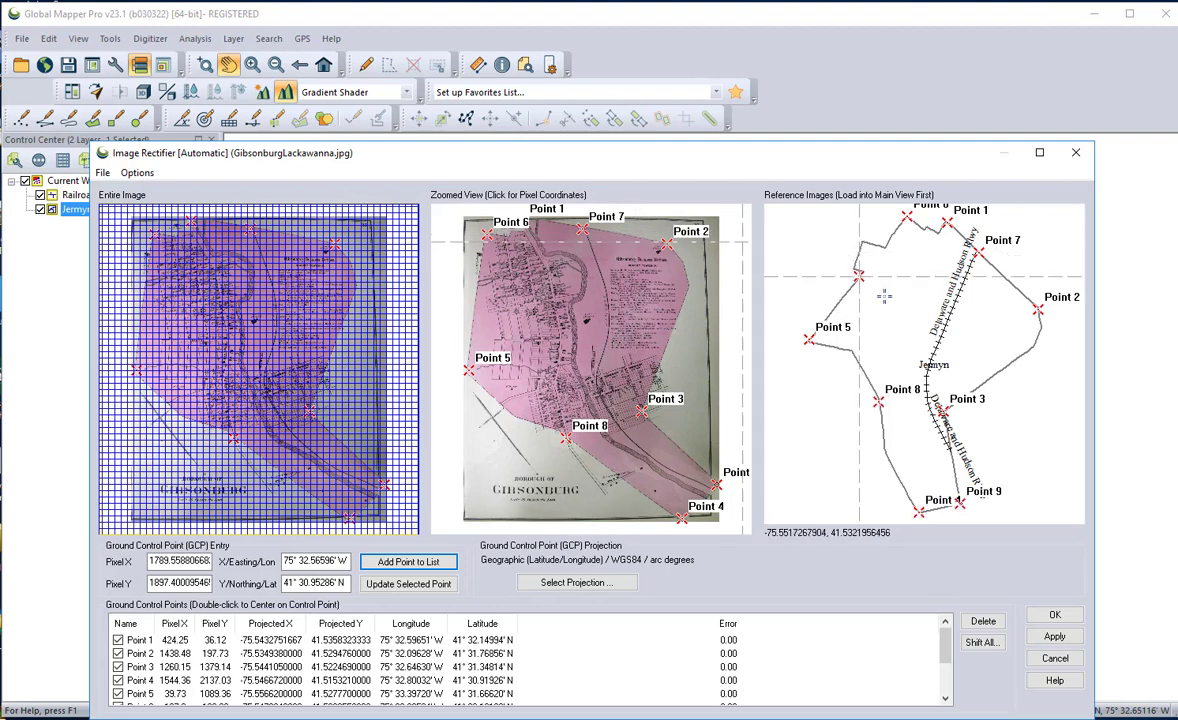
Add a ground control point matching the boundary corner just south of Point 2 to the same eastern corner of the pink area on the scan
{"action": "left_click", "coordinate": [1031, 348]}
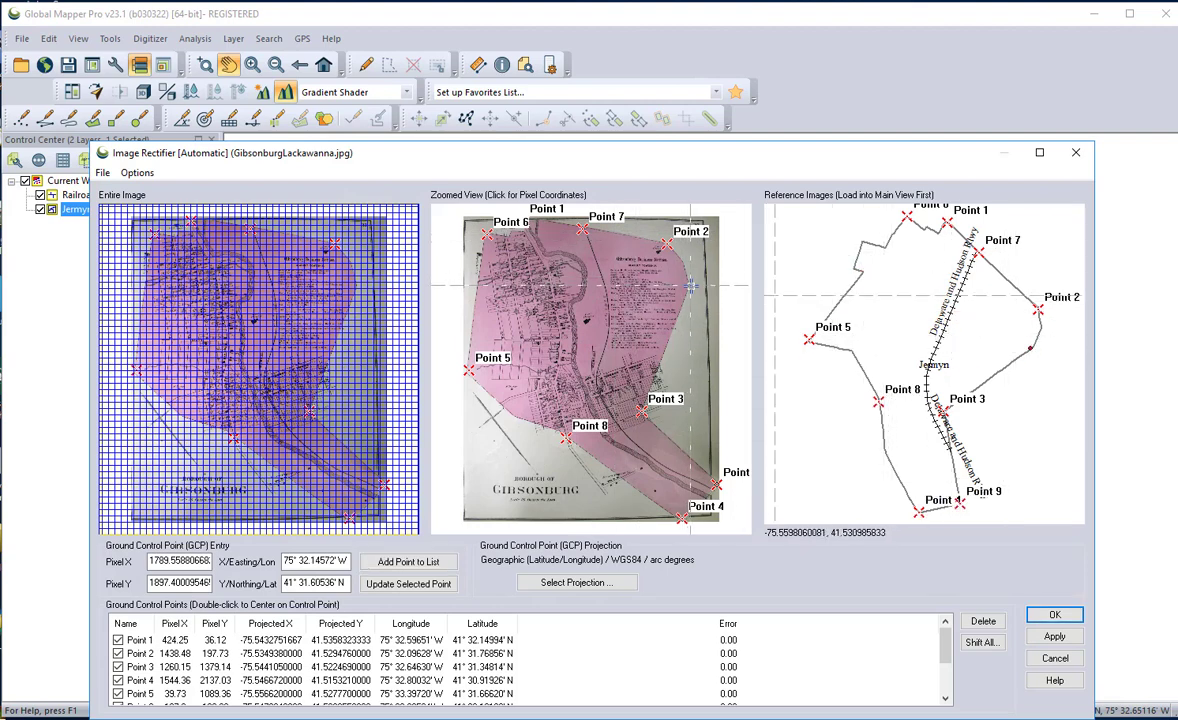
{"action": "left_click", "coordinate": [688, 285]}
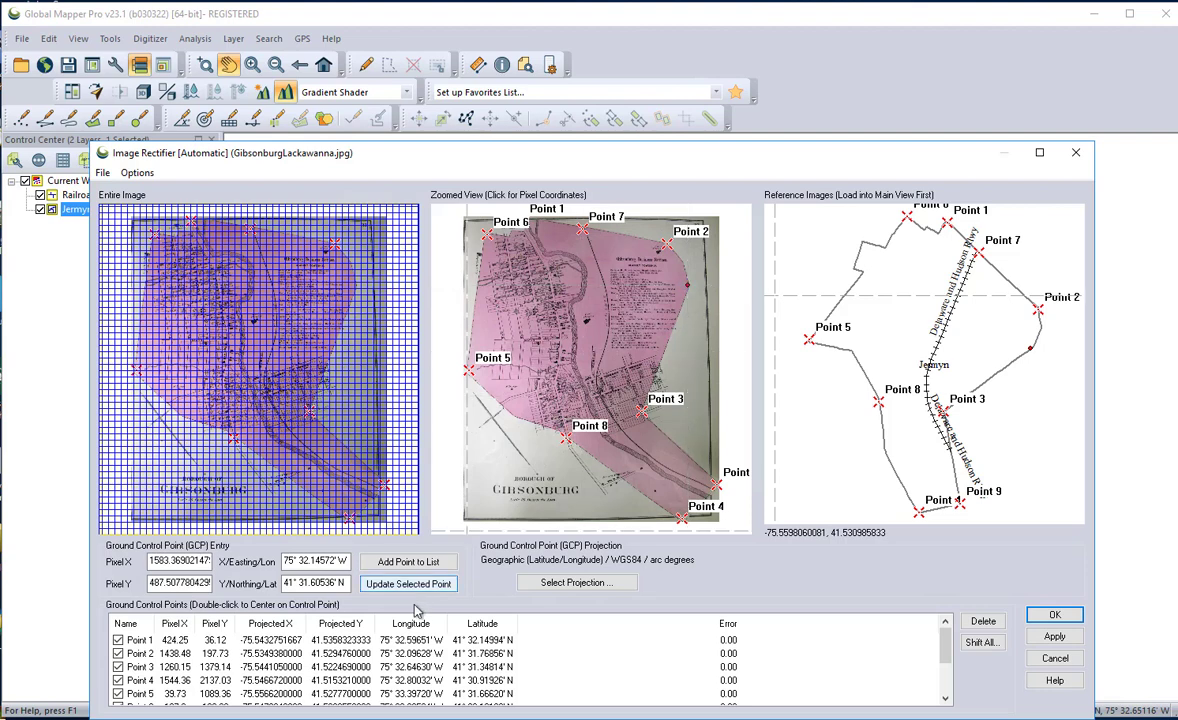
{"action": "left_click", "coordinate": [391, 563]}
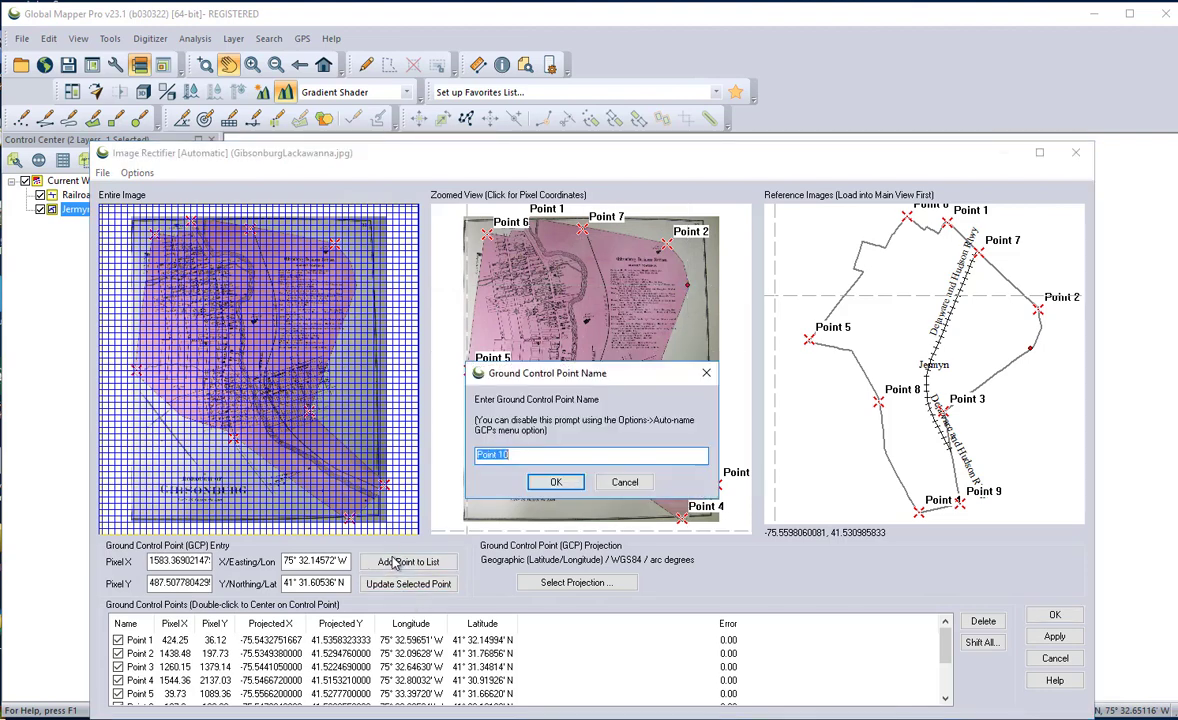
{"action": "left_click", "coordinate": [557, 483]}
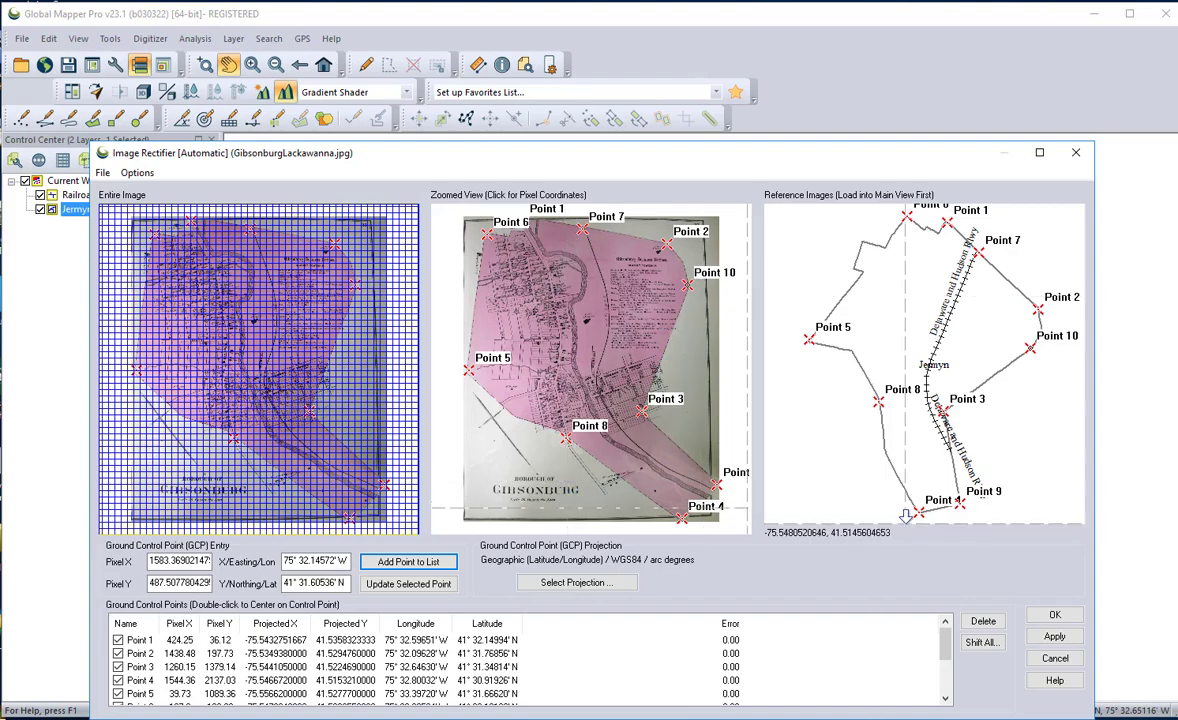
Apply the ground control points and finish rectifying the scanned map, dismissing the tip
{"action": "left_click_drag", "start_coordinate": [640, 145], "coordinate": [447, 33]}
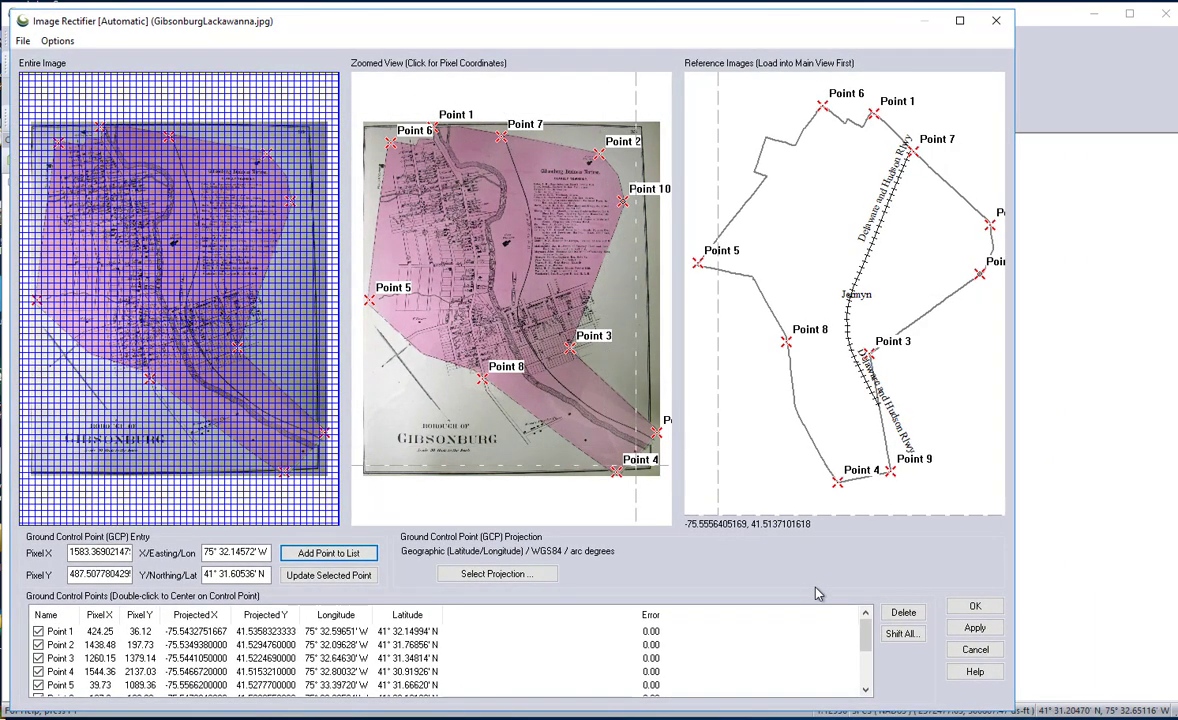
{"action": "left_click", "coordinate": [977, 628]}
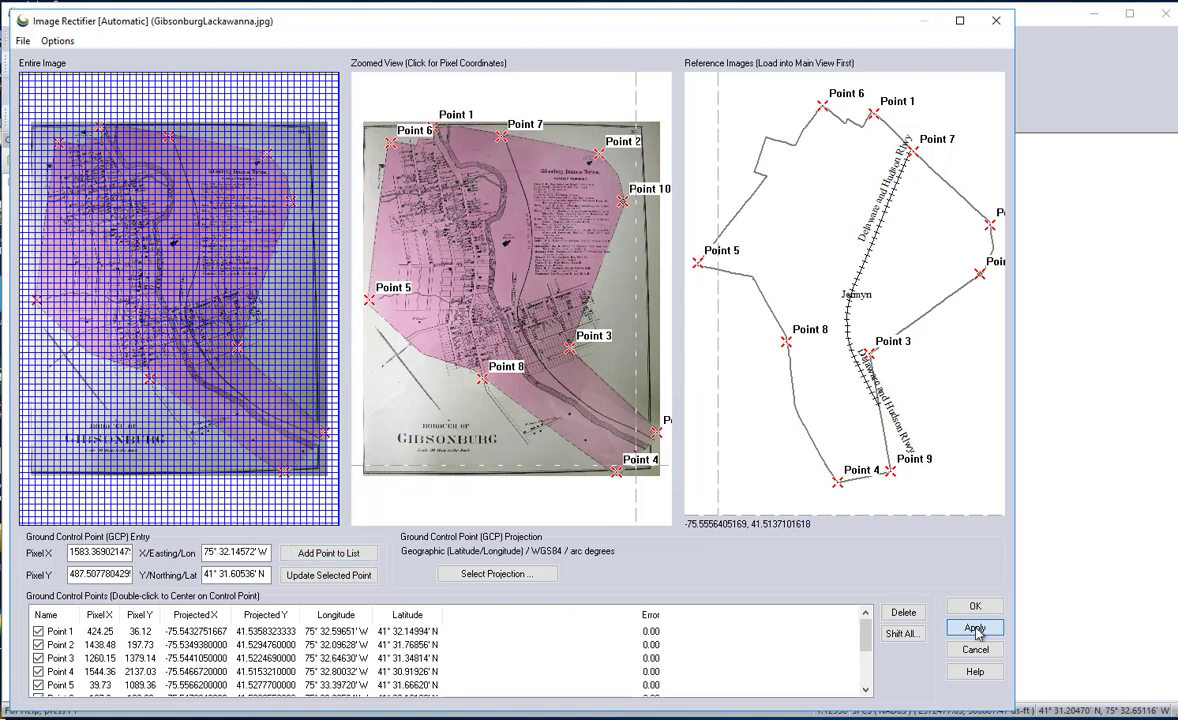
{"action": "left_click", "coordinate": [976, 607]}
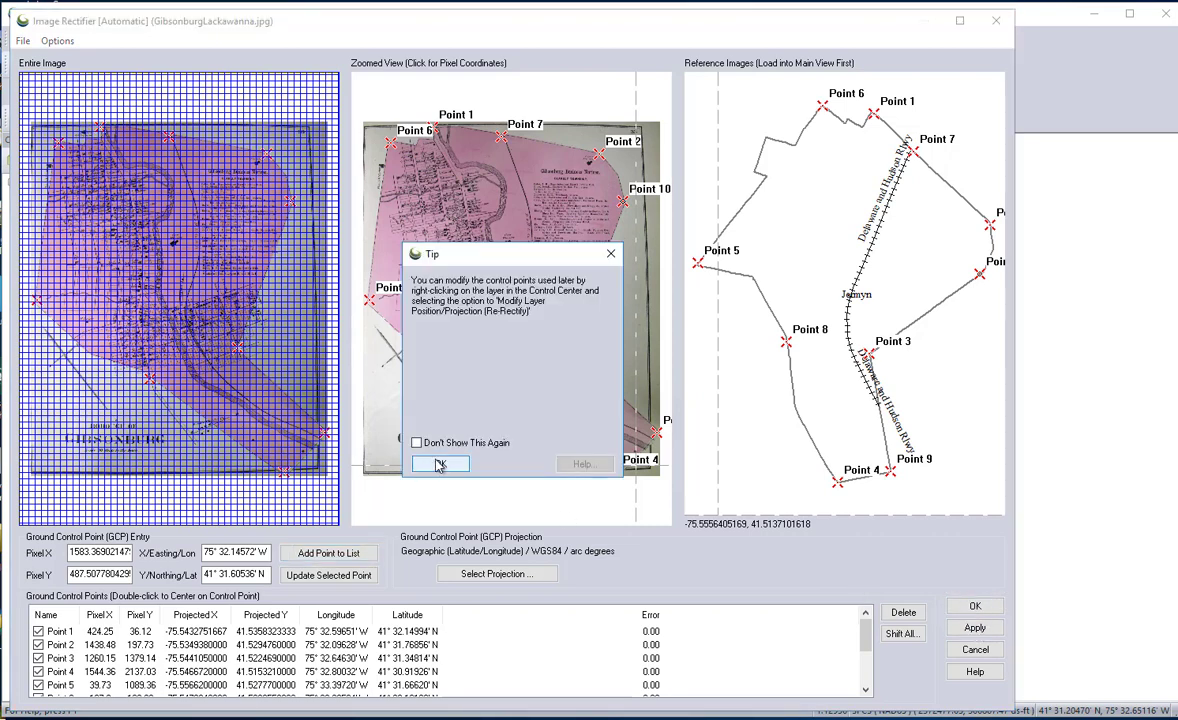
{"action": "left_click", "coordinate": [440, 465]}
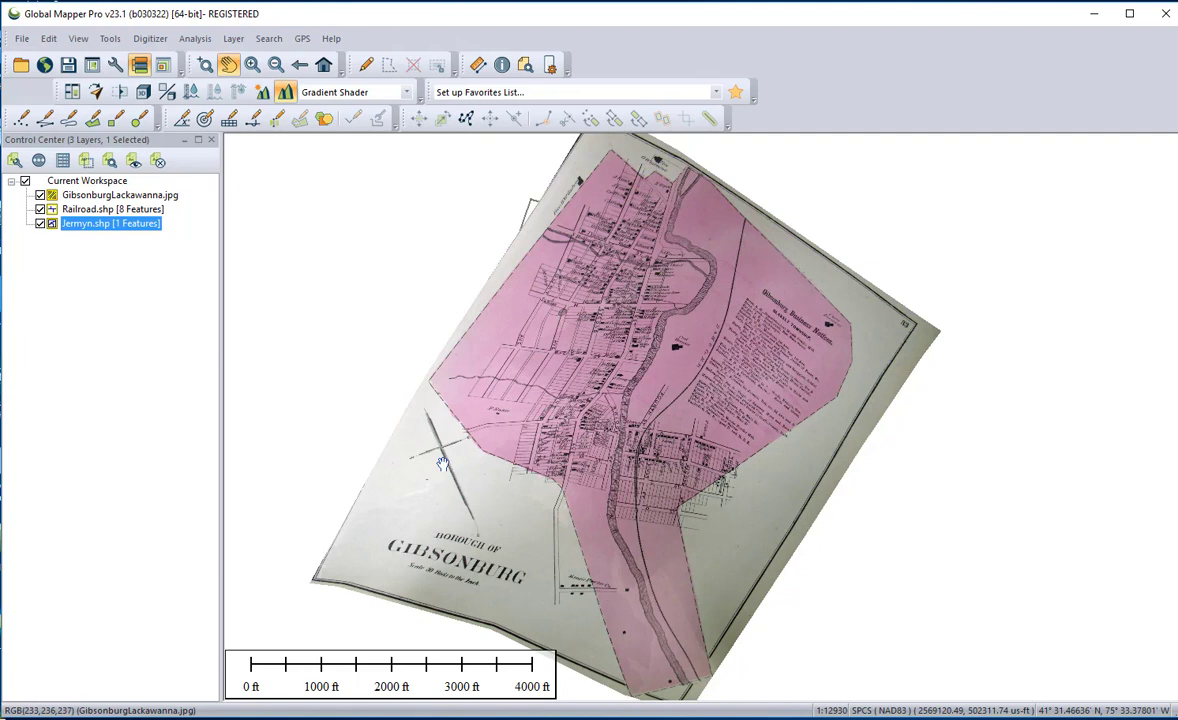
Toggle the GibsonburgLackawanna.jpg layer off and on to compare the scan with the boundary and railroad, leaving it visible
{"action": "left_click", "coordinate": [40, 196]}
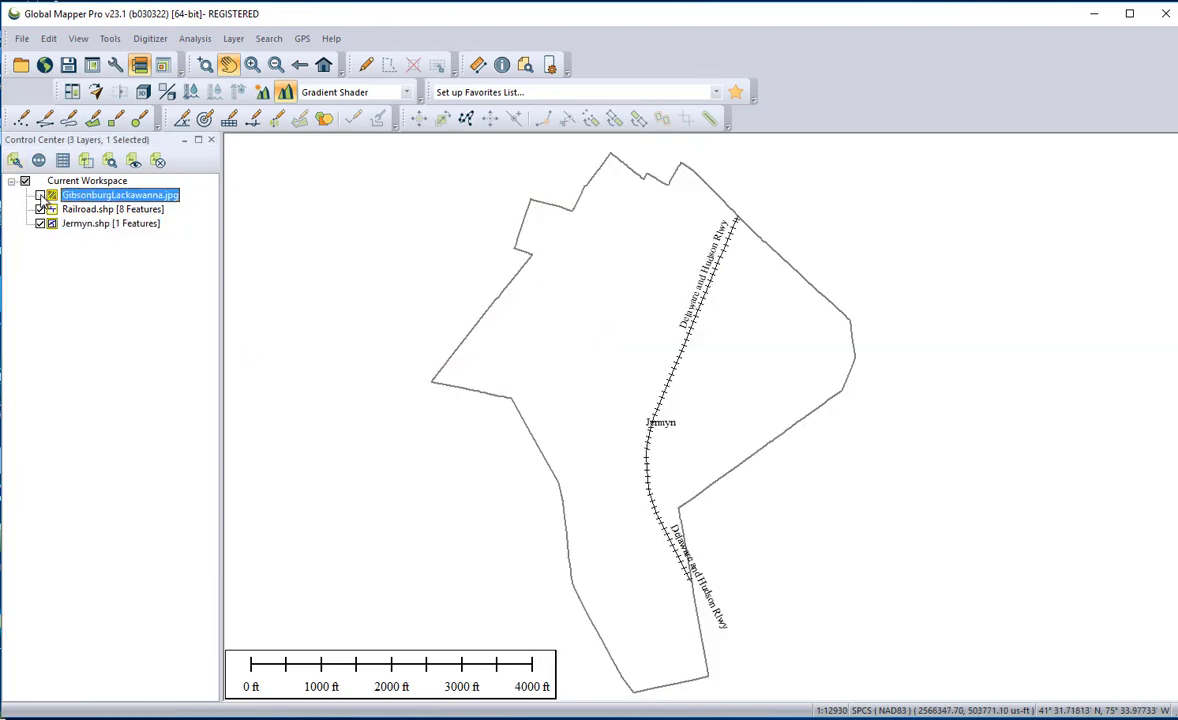
{"action": "left_click", "coordinate": [40, 196]}
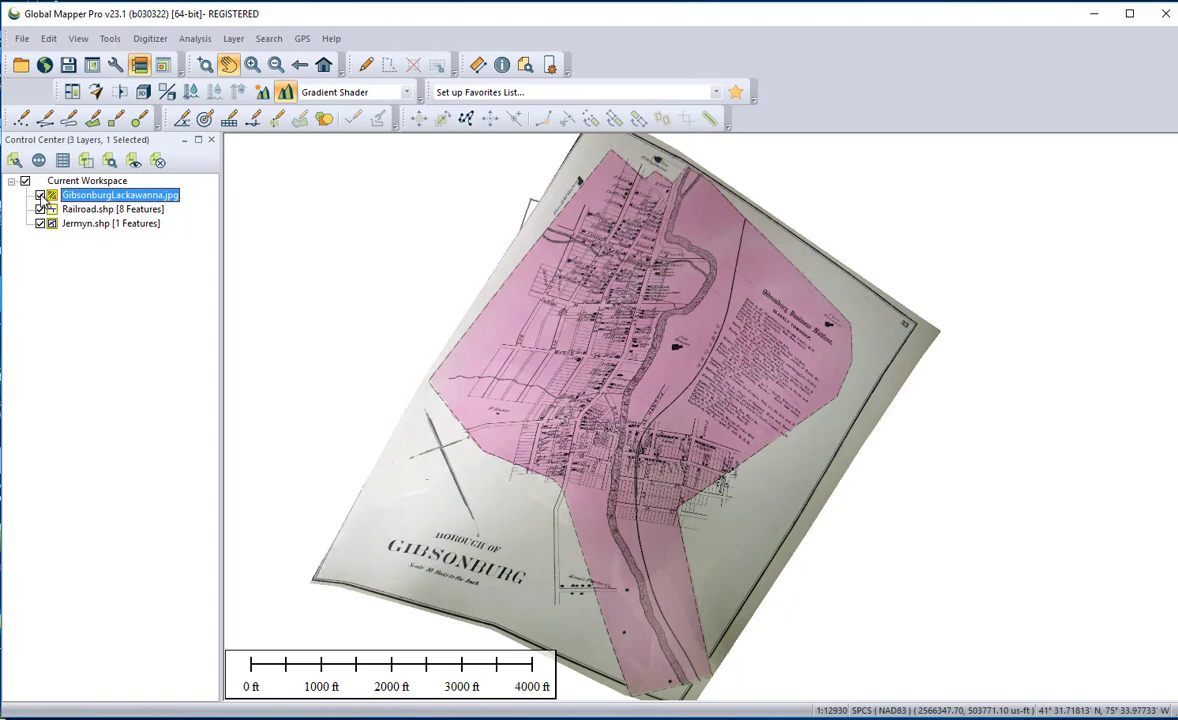
{"action": "left_click", "coordinate": [40, 196]}
{"action": "left_click", "coordinate": [40, 196]}
{"action": "left_click", "coordinate": [40, 196]}
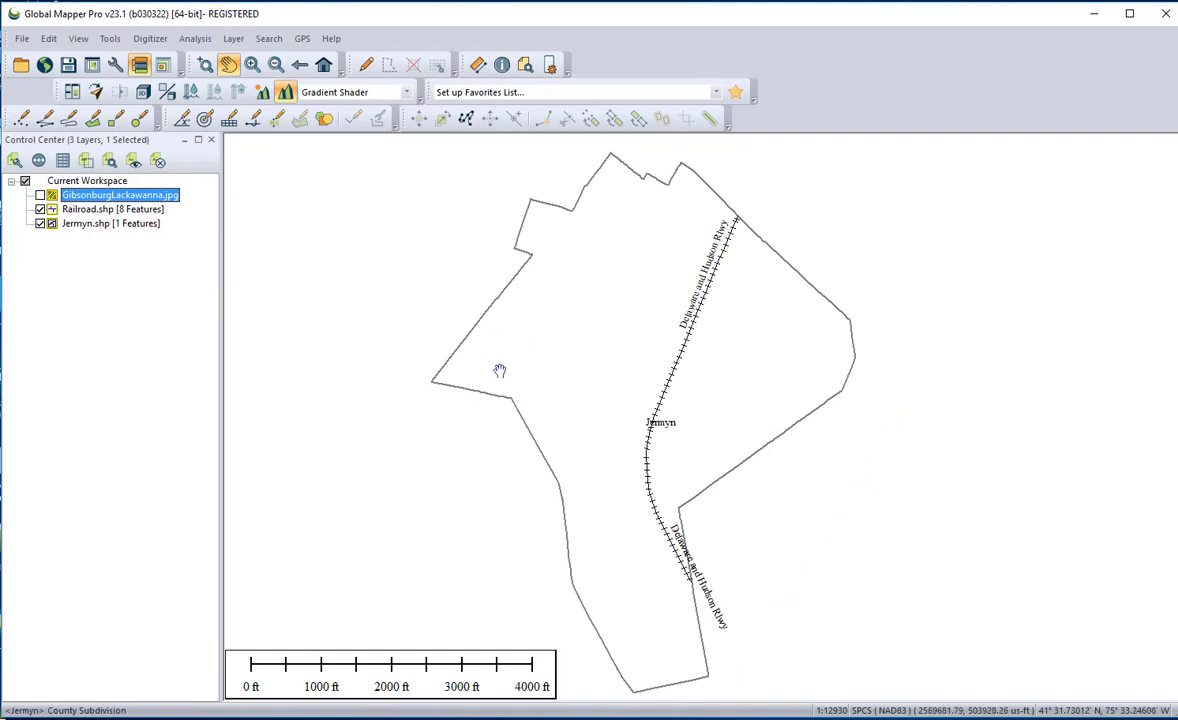
{"action": "left_click", "coordinate": [40, 196]}
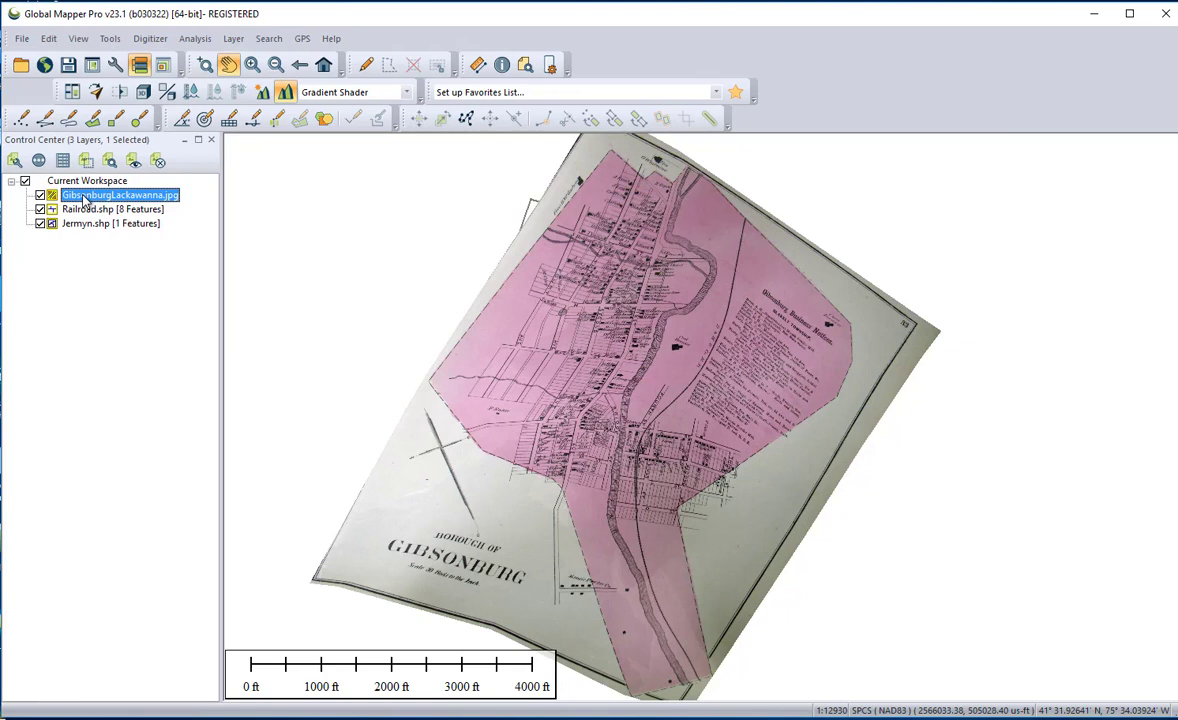
Start exporting only the GibsonburgLackawanna.jpg layer in GeoTIFF format, accepting the default 8-bit palette export options
{"action": "right_click", "coordinate": [84, 198]}
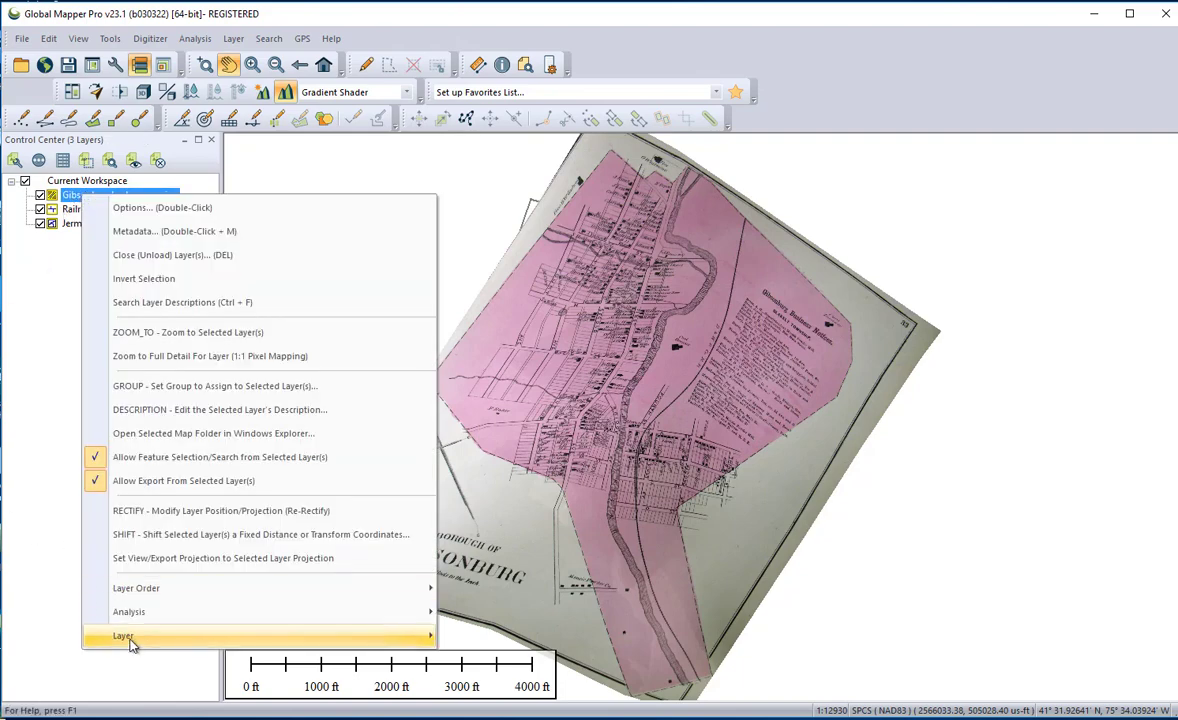
{"action": "mouse_move", "coordinate": [131, 641]}
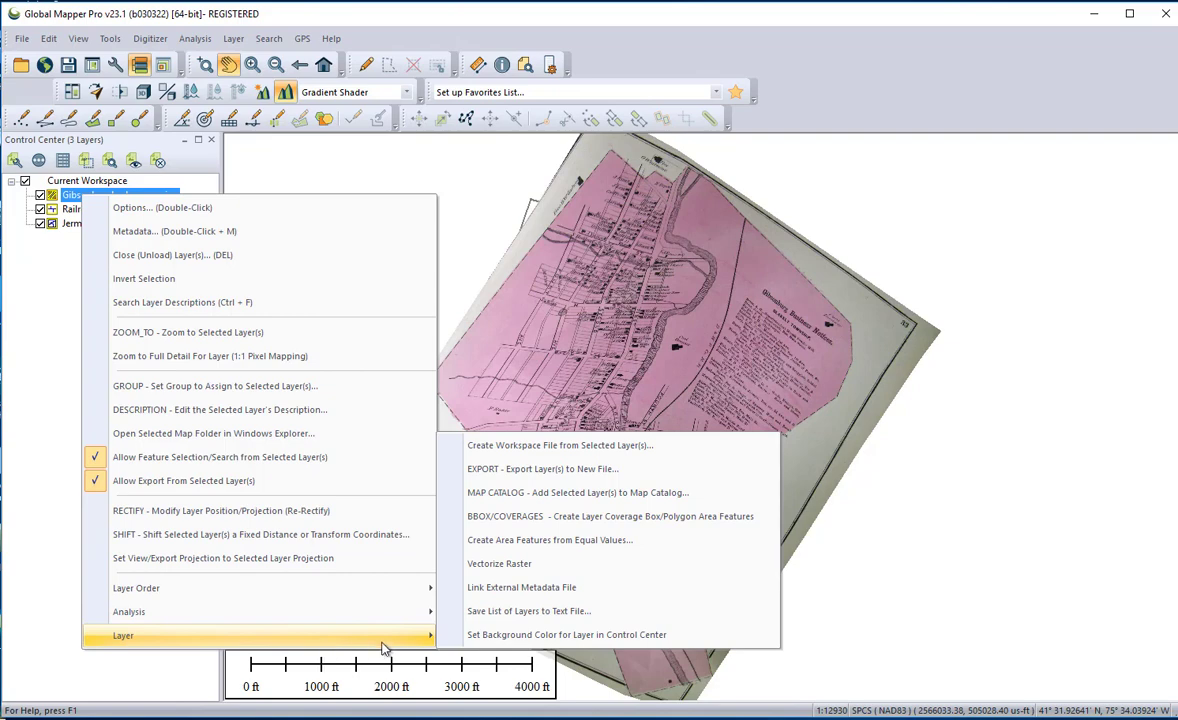
{"action": "left_click", "coordinate": [503, 470]}
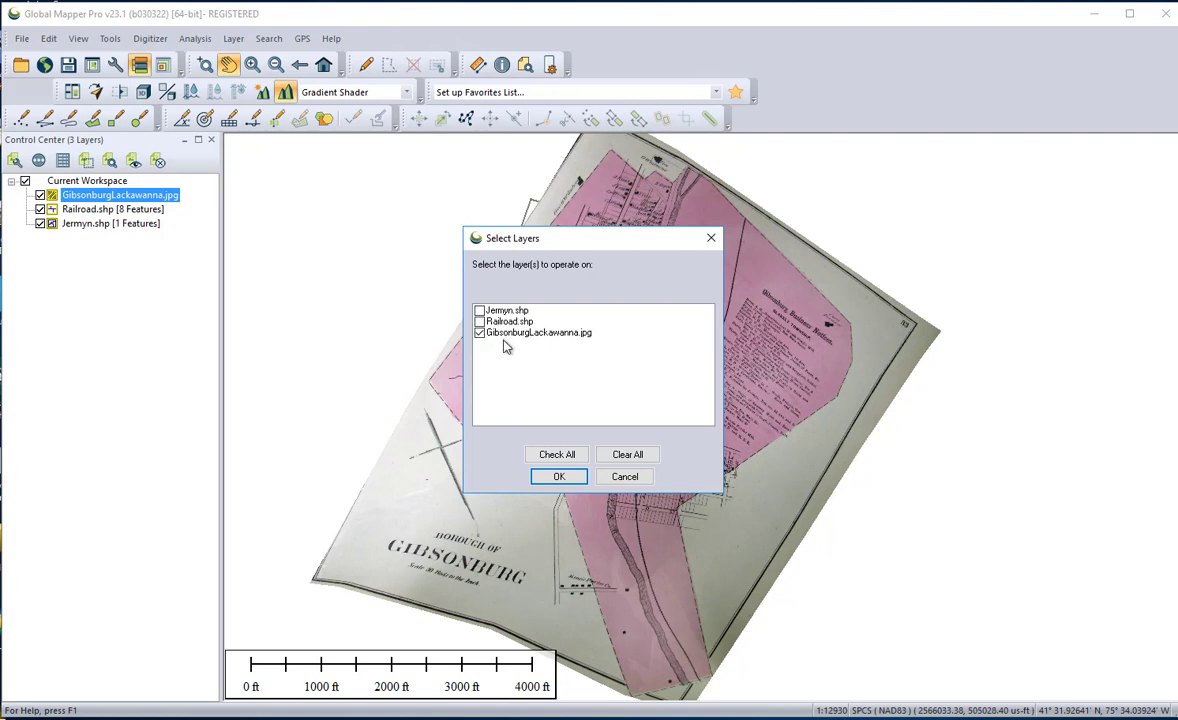
{"action": "left_click", "coordinate": [562, 477]}
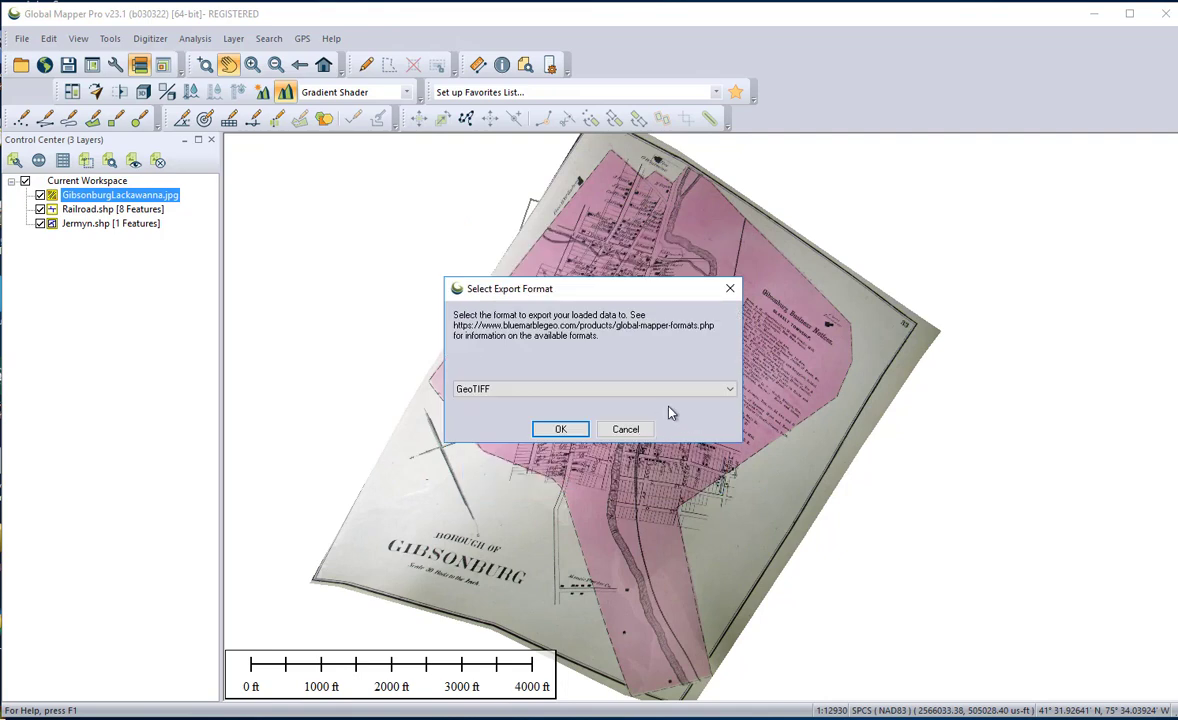
{"action": "left_click", "coordinate": [730, 394]}
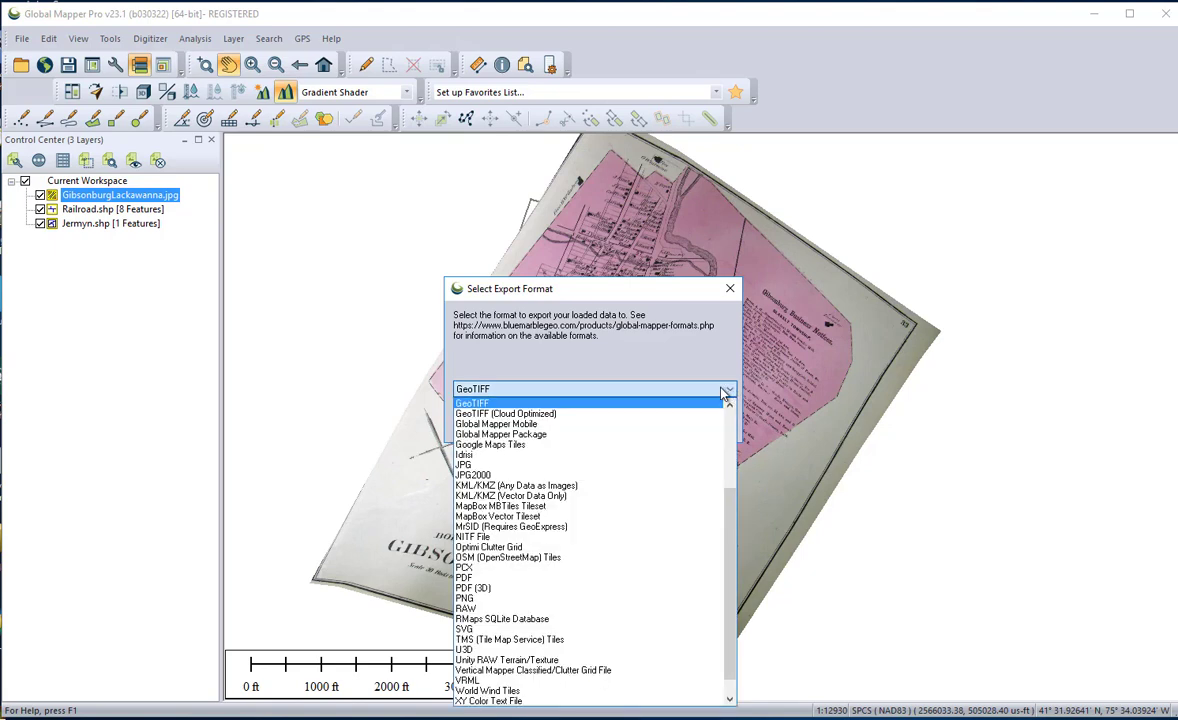
{"action": "left_click", "coordinate": [472, 404]}
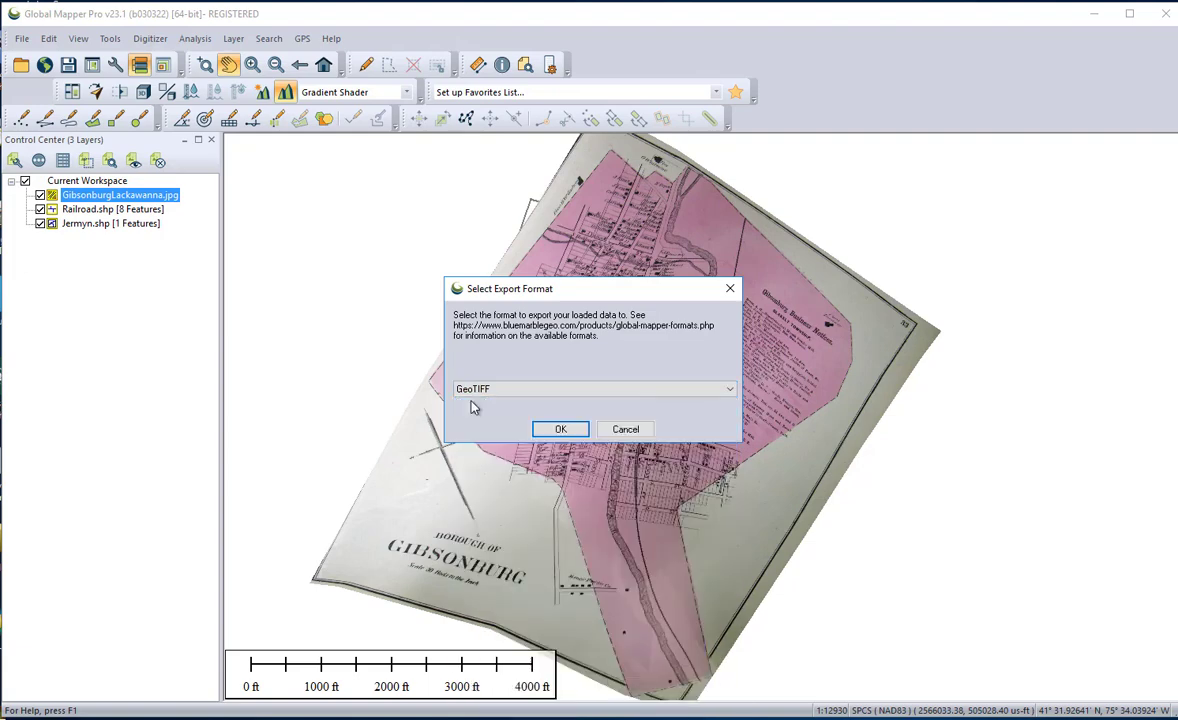
{"action": "left_click", "coordinate": [552, 427]}
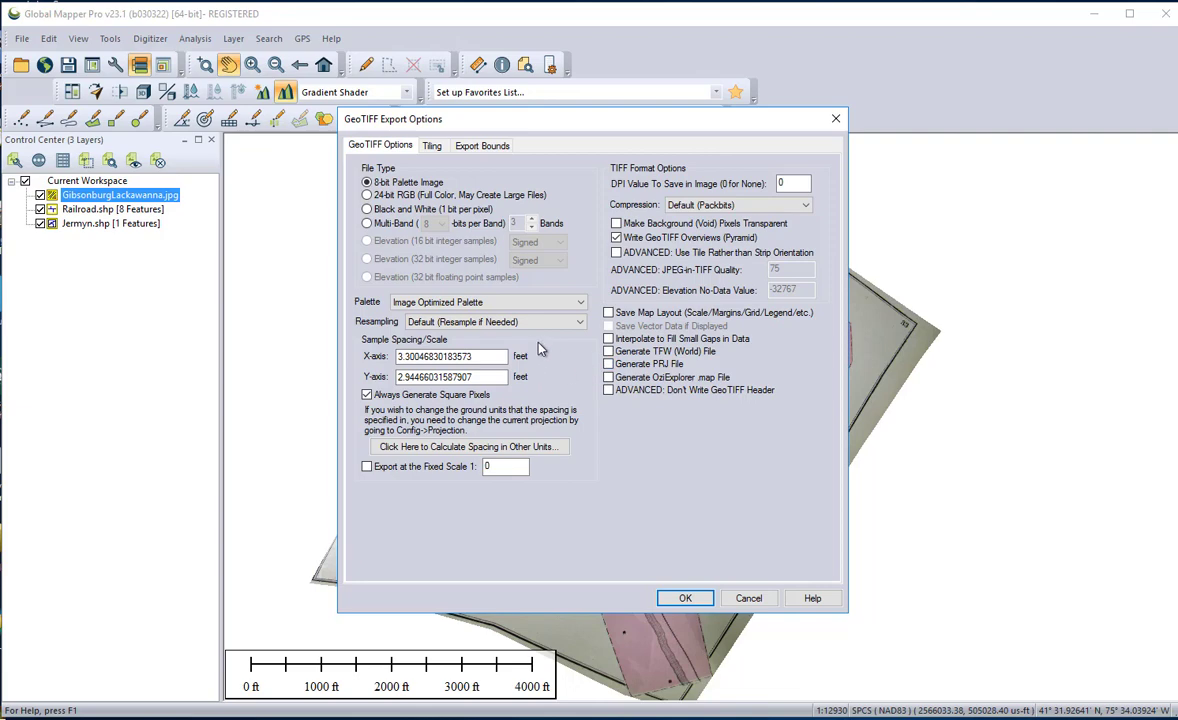
{"action": "left_click", "coordinate": [685, 598]}
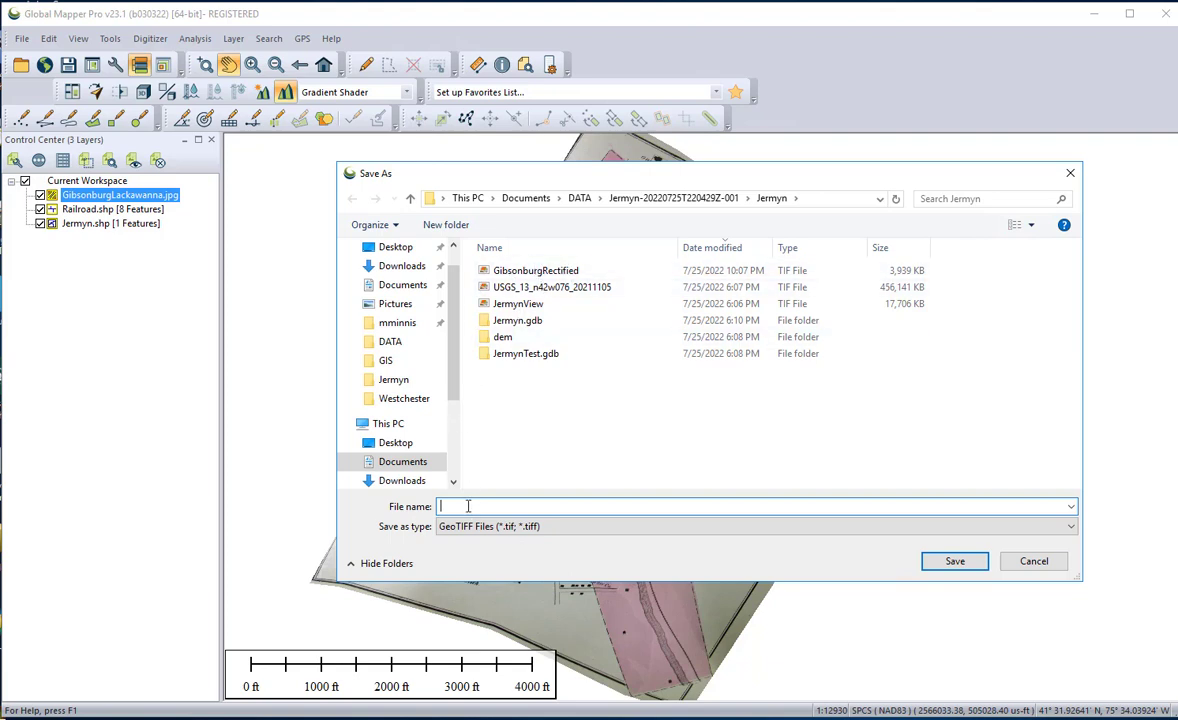
Save the exported GeoTIFF in the Jermyn folder as "Gibsonburg10 points"
{"action": "type", "text": "Gib"}
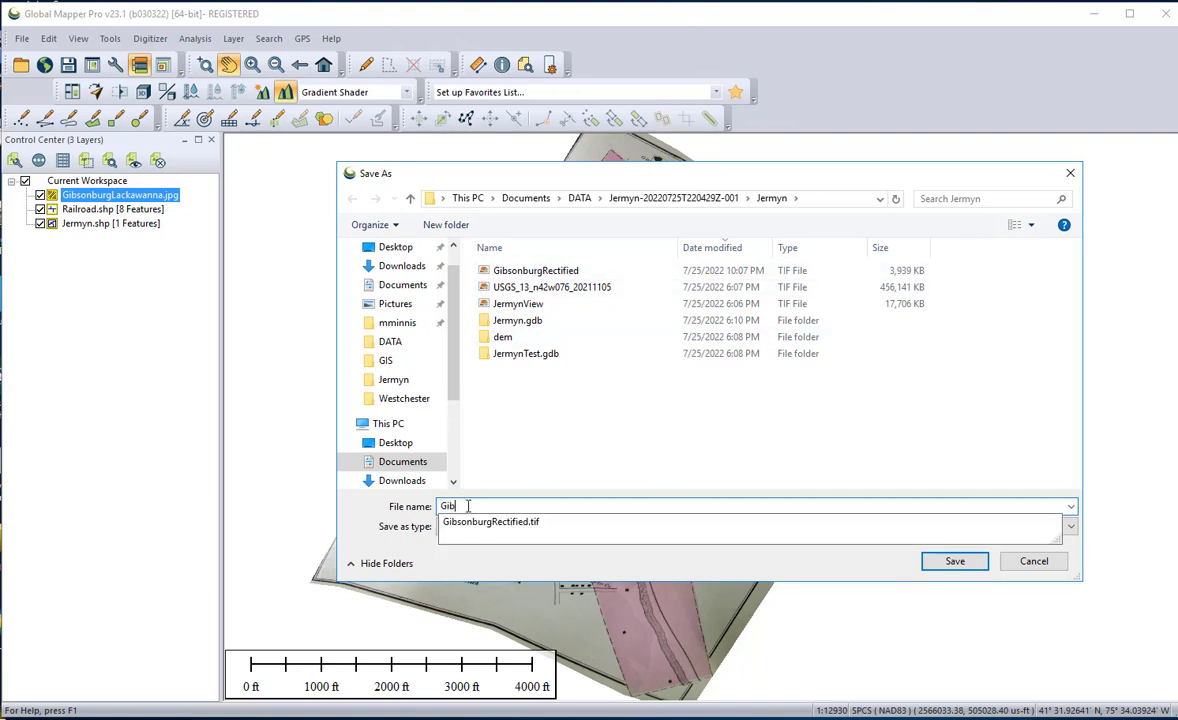
{"action": "type", "text": "sonburg10"}
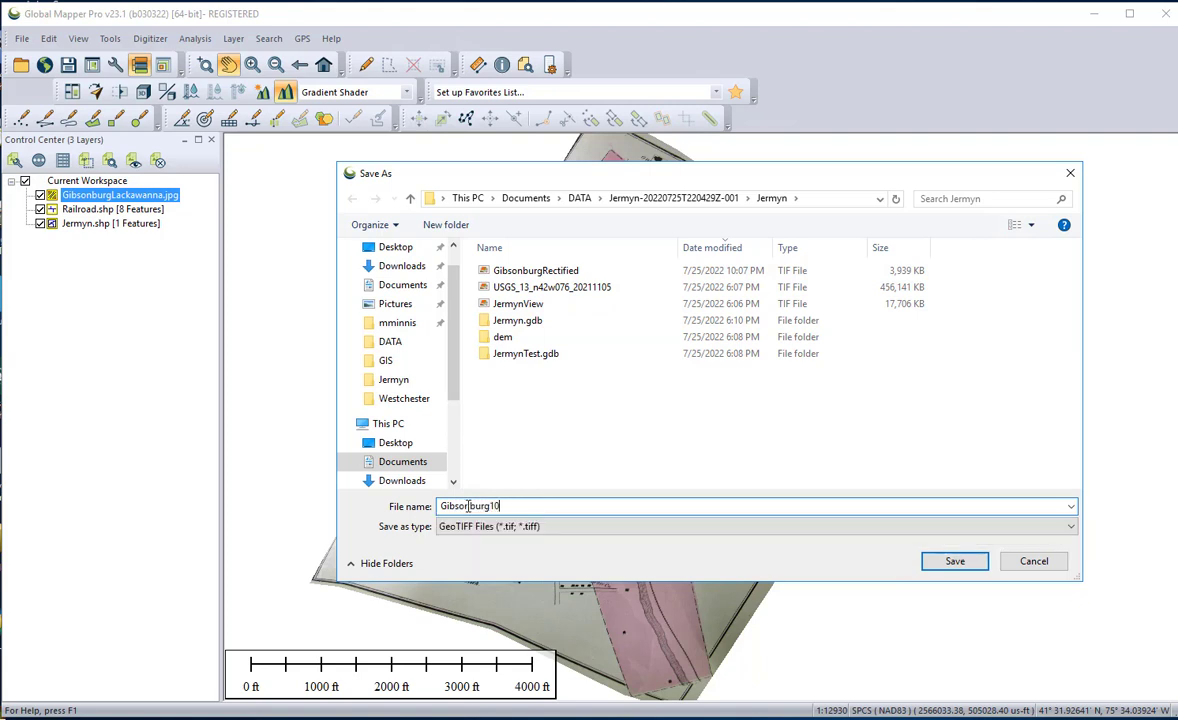
{"action": "type", "text": " points"}
{"action": "left_click", "coordinate": [964, 561]}
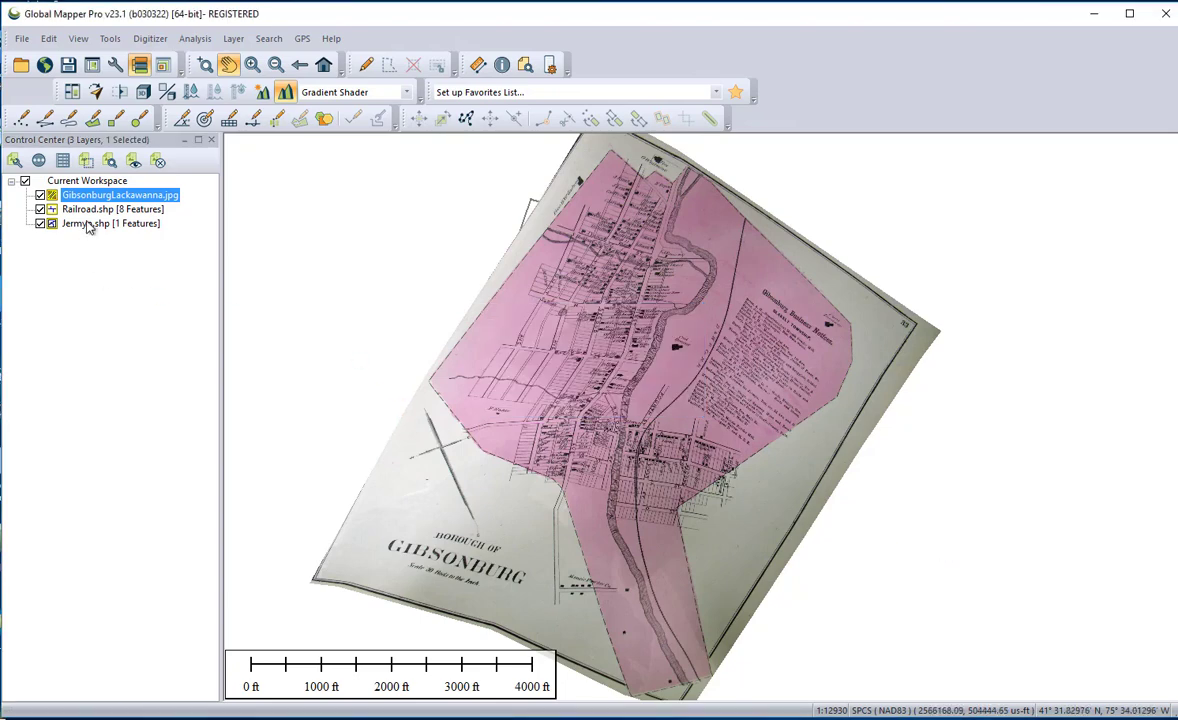
Close the GibsonburgLackawanna.jpg layer without saving a workspace
{"action": "right_click", "coordinate": [113, 198]}
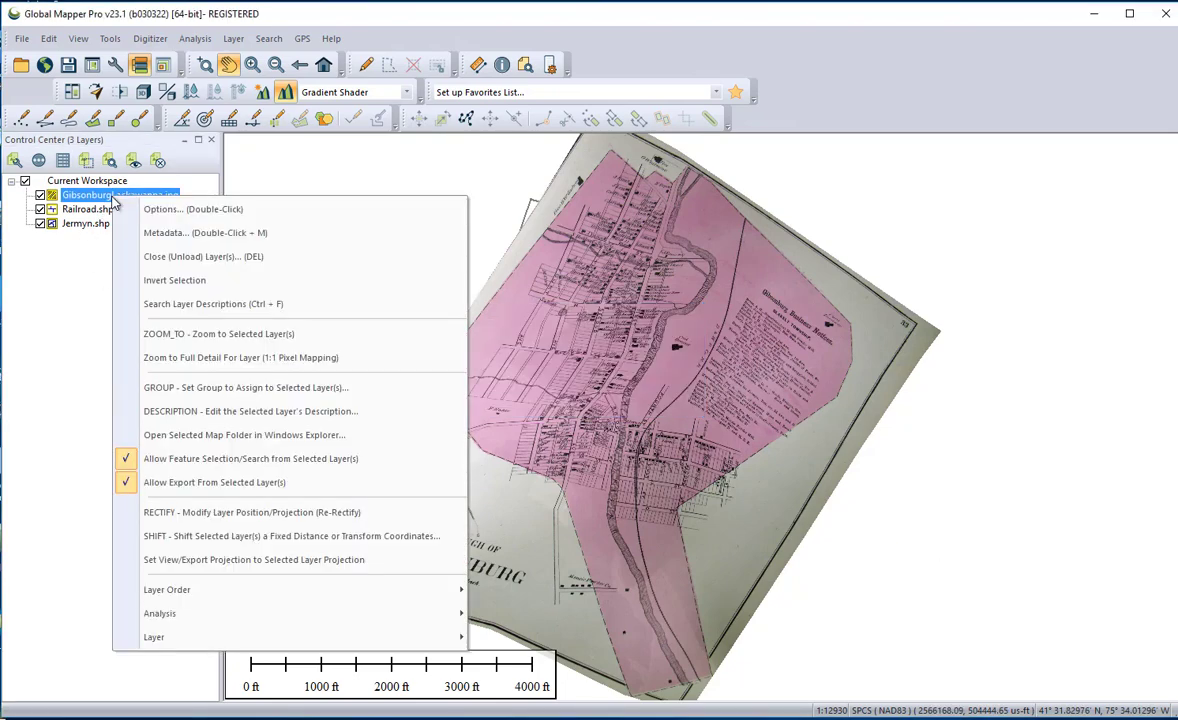
{"action": "left_click", "coordinate": [224, 258]}
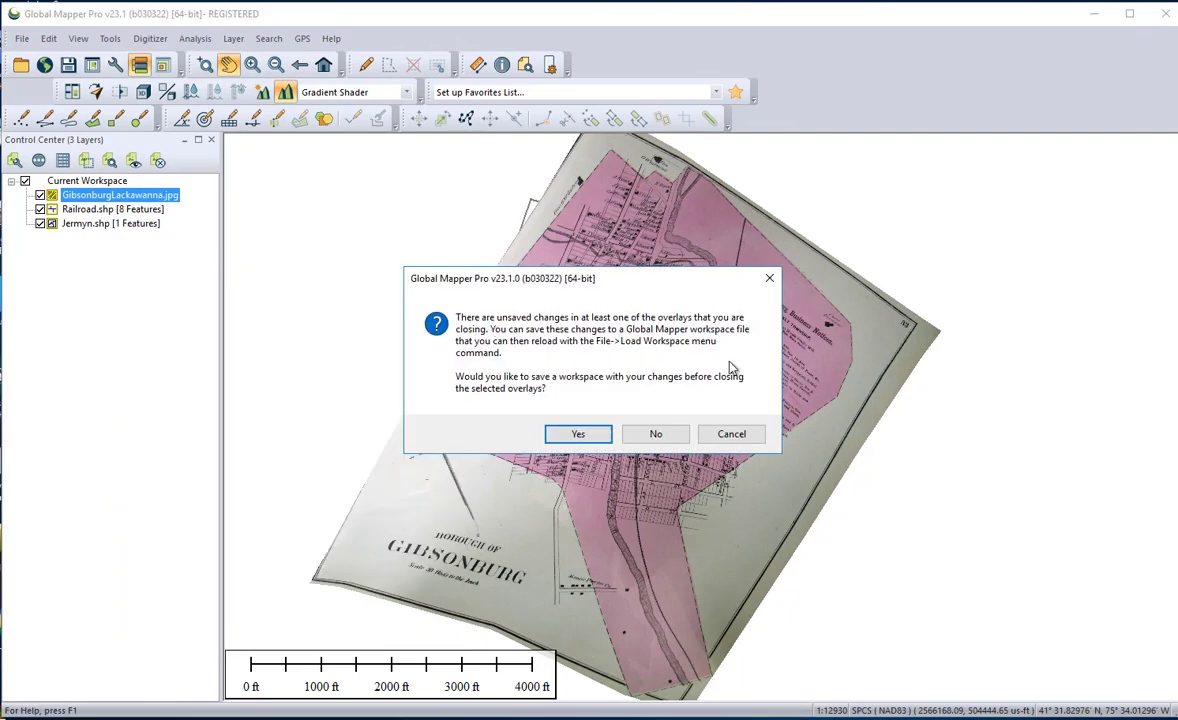
{"action": "left_click", "coordinate": [655, 436]}
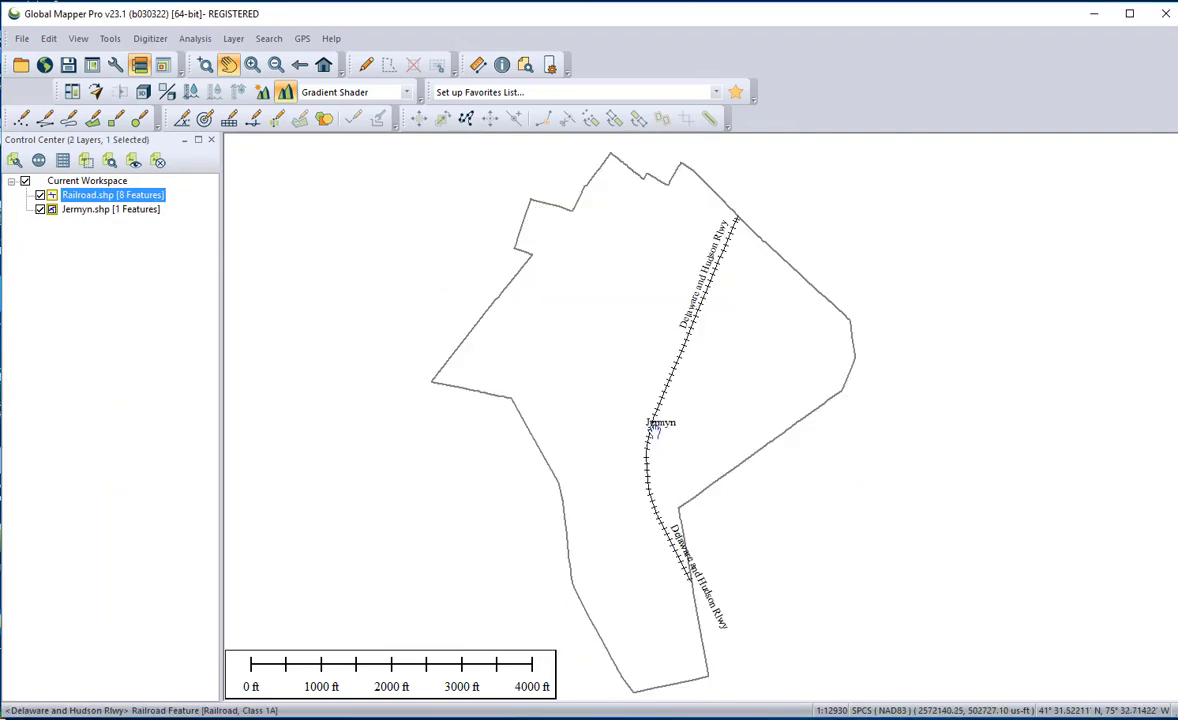
Open the exported "Gibsonburg10 points" TIF from the Jermyn folder inside DATA's Jermyn-20220725T220429Z-001 folder
{"action": "left_click", "coordinate": [21, 39]}
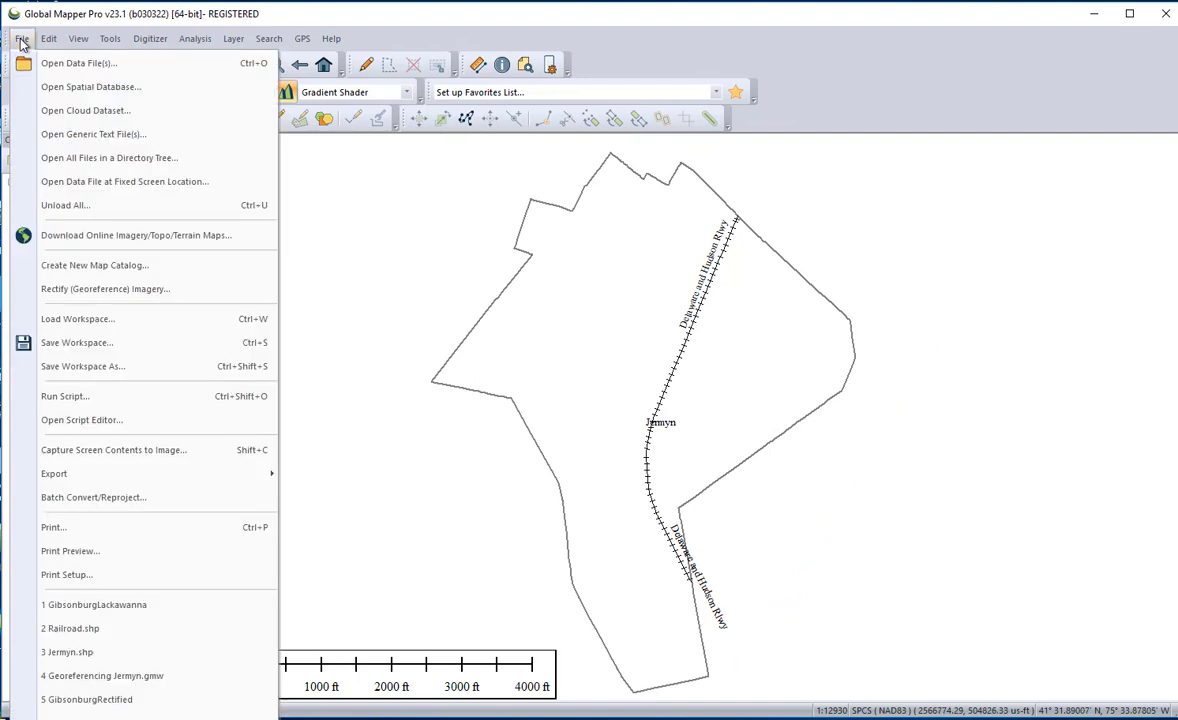
{"action": "left_click", "coordinate": [76, 64]}
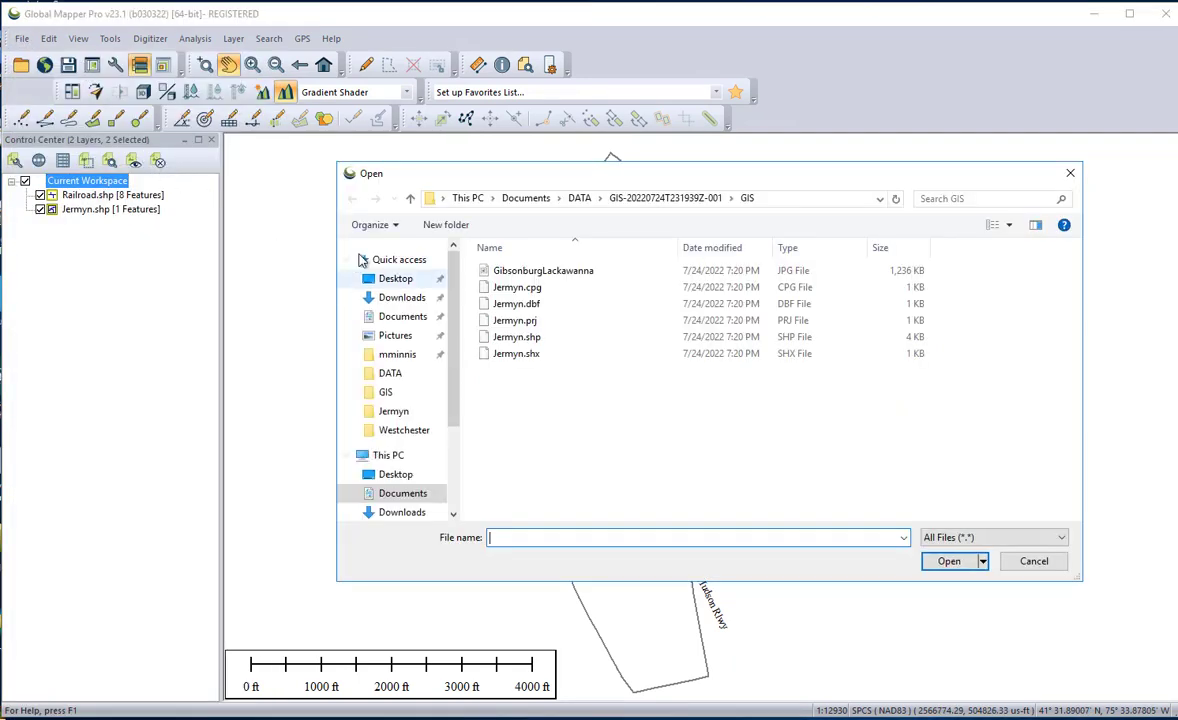
{"action": "left_click", "coordinate": [413, 201]}
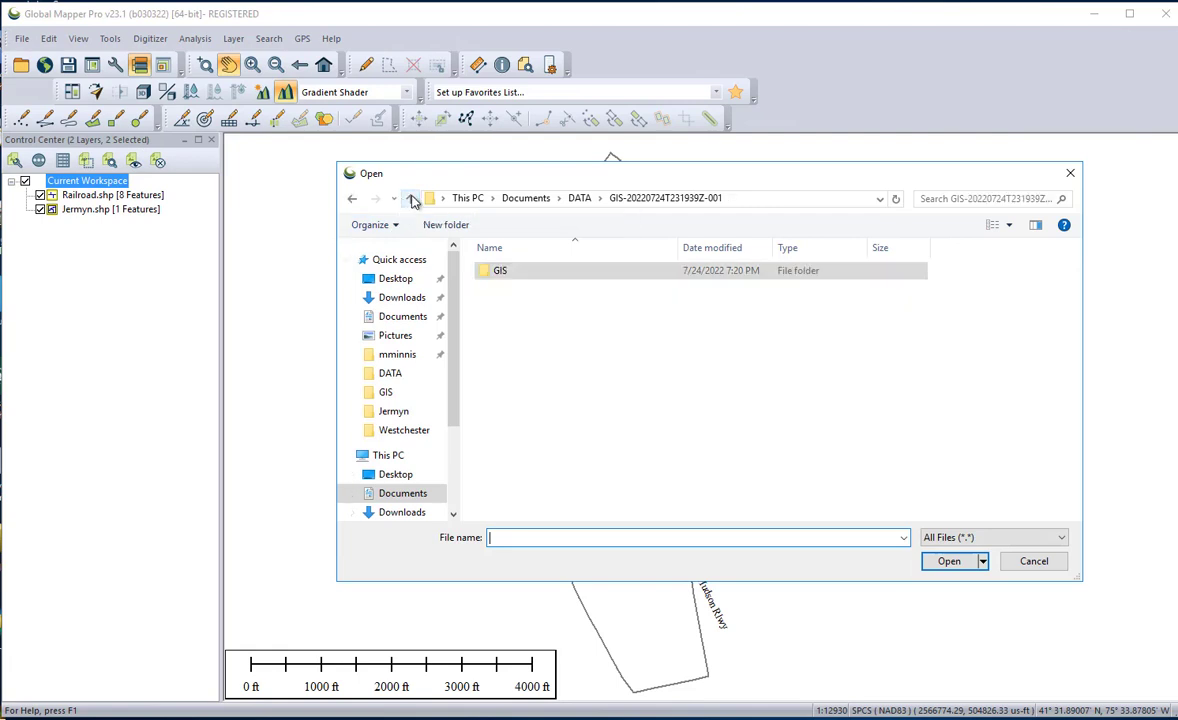
{"action": "left_click", "coordinate": [413, 201]}
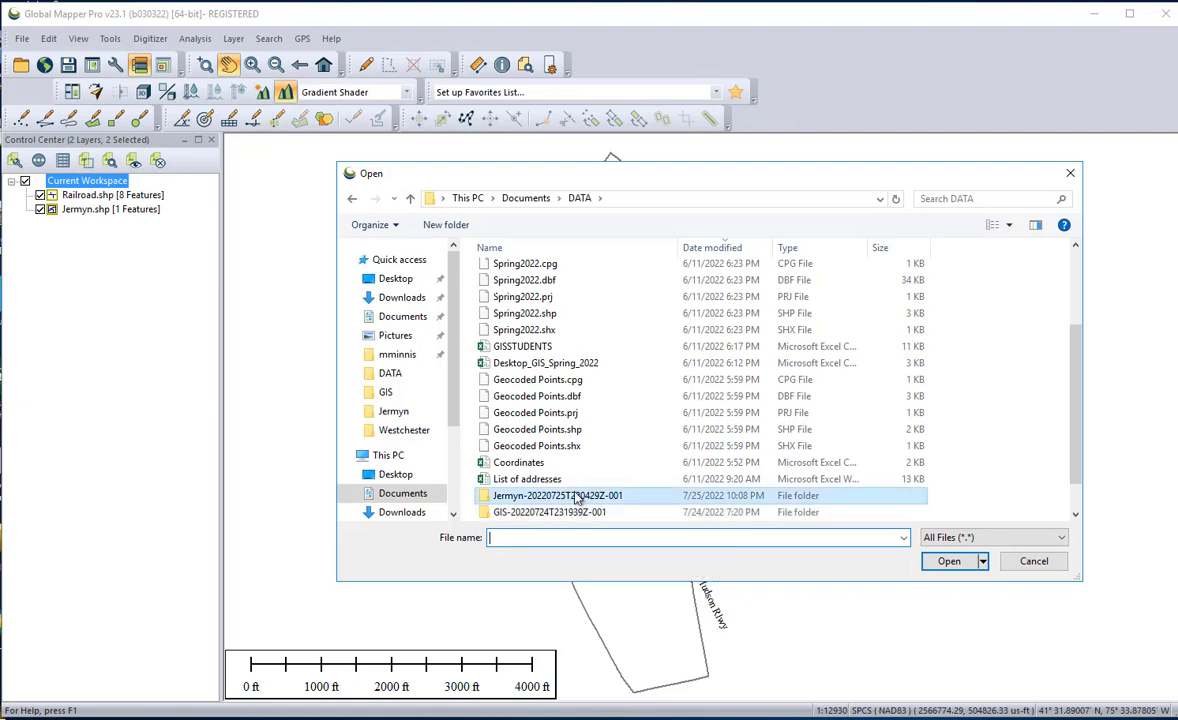
{"action": "double_click", "coordinate": [513, 495]}
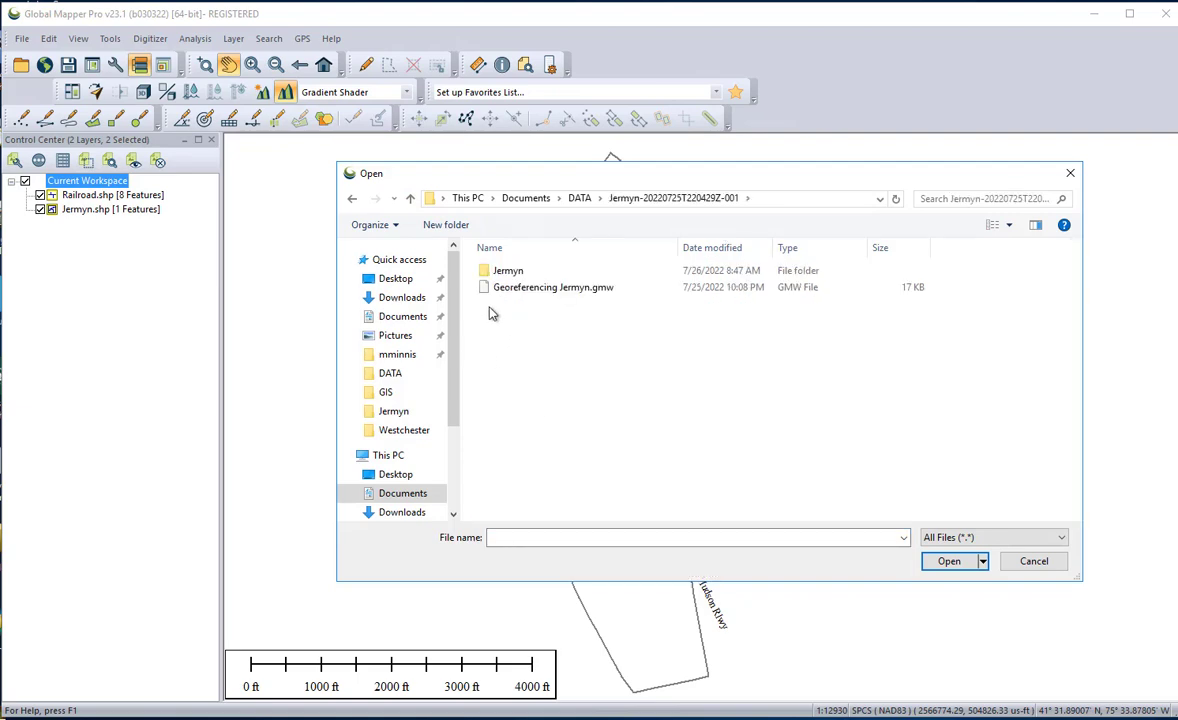
{"action": "double_click", "coordinate": [508, 271]}
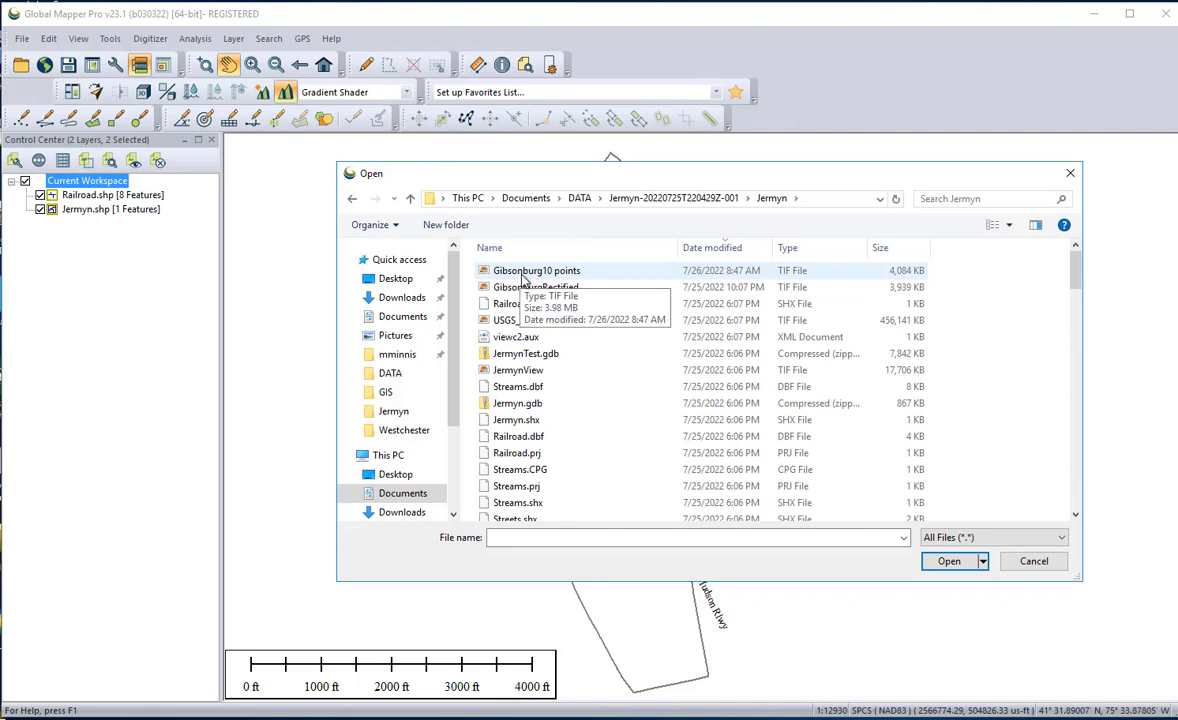
{"action": "left_click", "coordinate": [523, 282]}
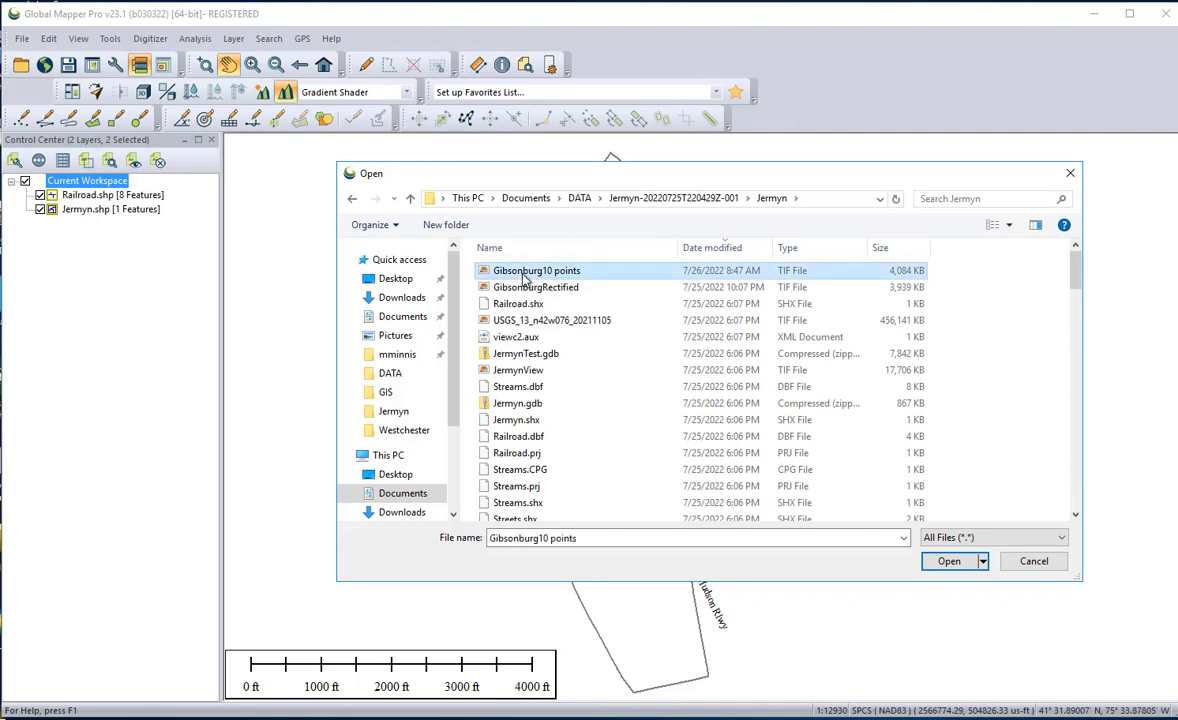
{"action": "left_click", "coordinate": [950, 562]}
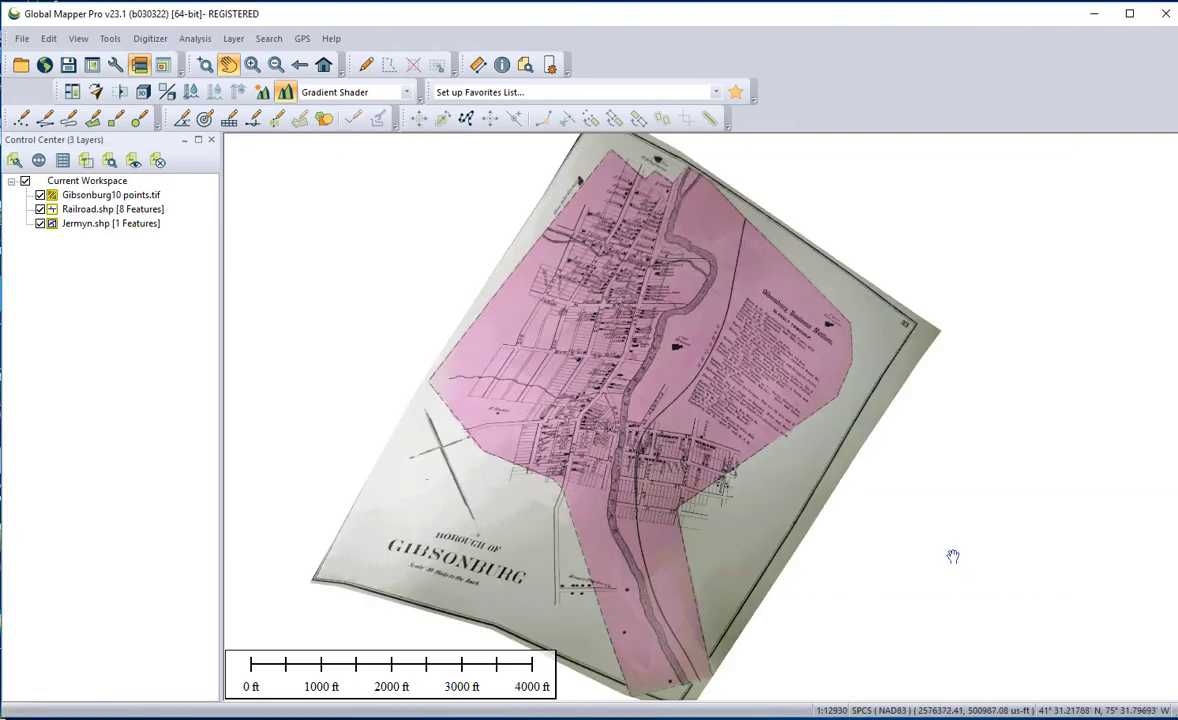